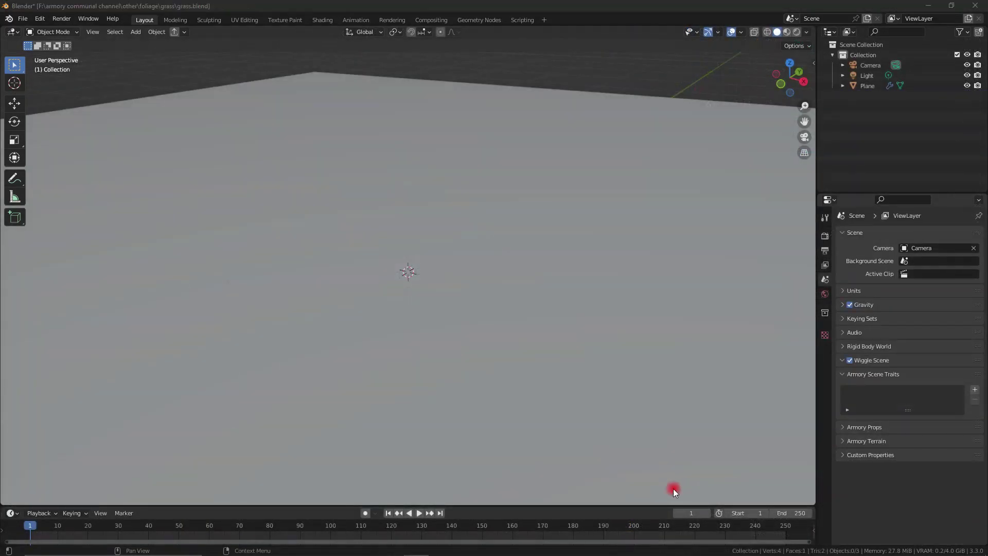
Step: Add a plane mesh at the ground's centre and rotate it 90° about the global X axis
key(shift+a)
mouse_move(419, 312)
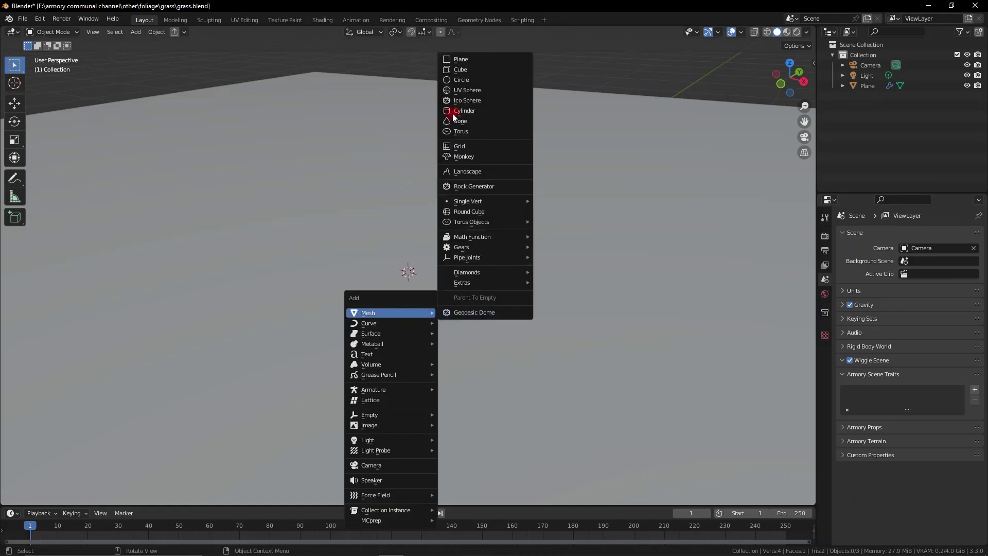
click(467, 58)
key(r)
key(x)
key(9)
key(0)
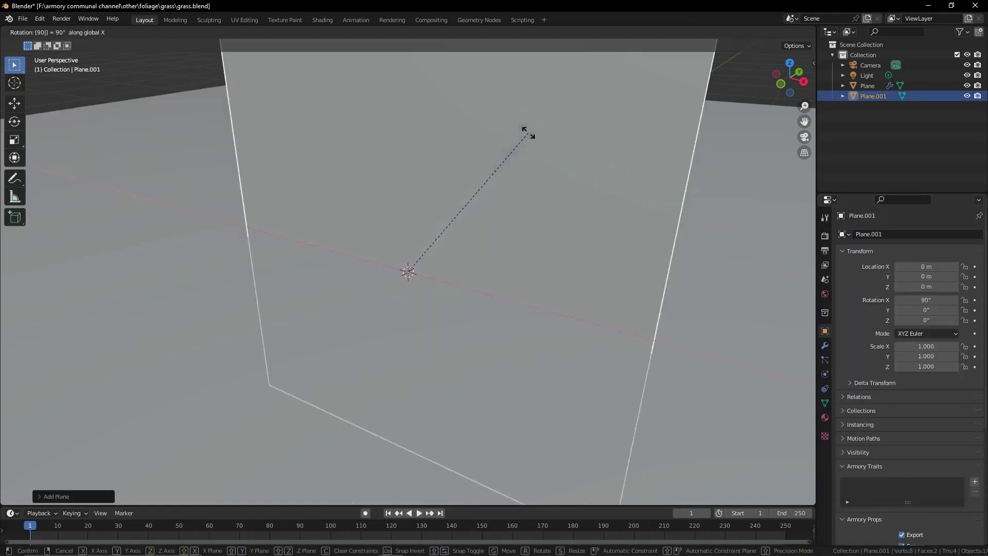
key(Return)
Step: Scale the upright plane down to about 0.247 and raise it along Z by about 0.24 m onto the ground
key(s)
click(434, 228)
key(g)
key(z)
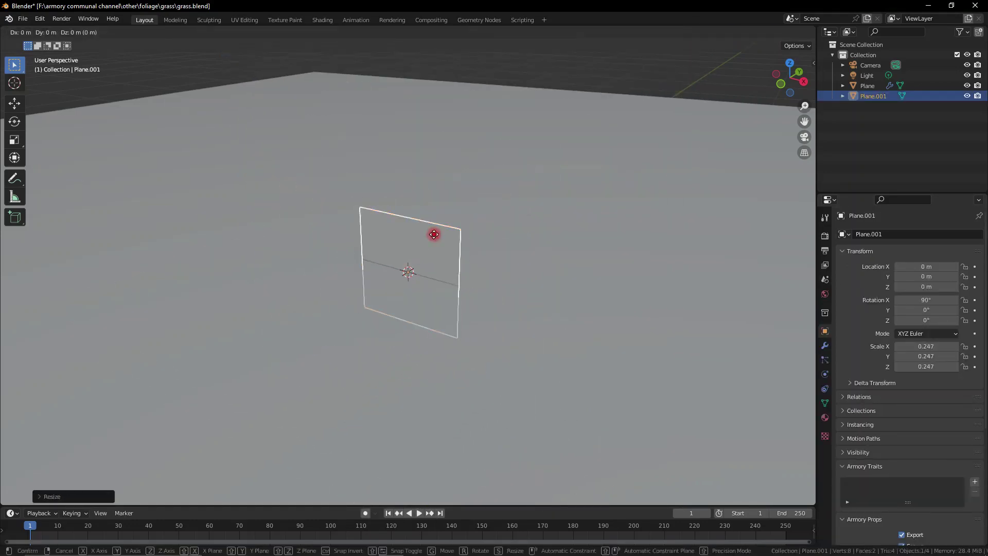
click(448, 181)
Step: Duplicate the plane's face in place within its mesh and rotate the copy 90° about Z to form a cross
key(Tab)
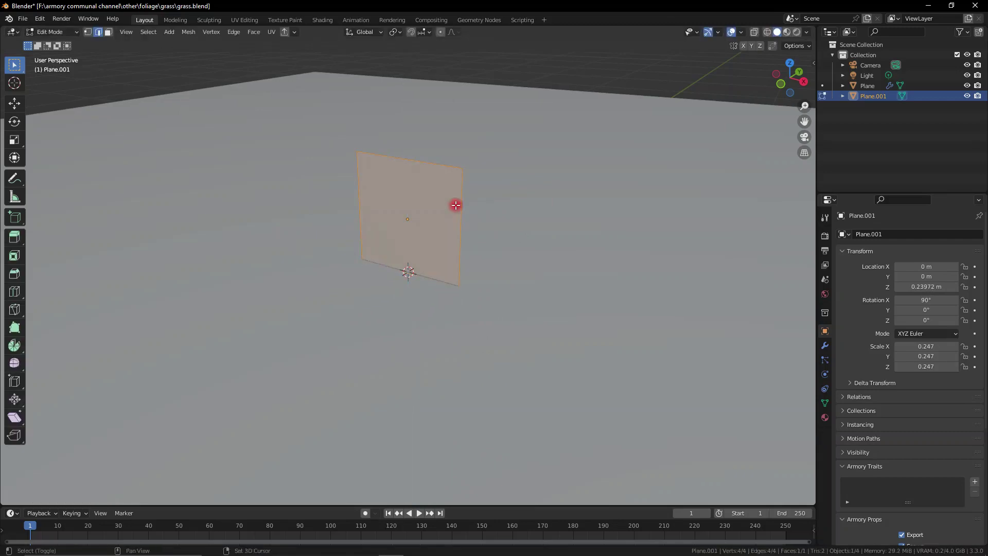
key(shift+d)
key(Escape)
key(r)
key(z)
key(9)
key(0)
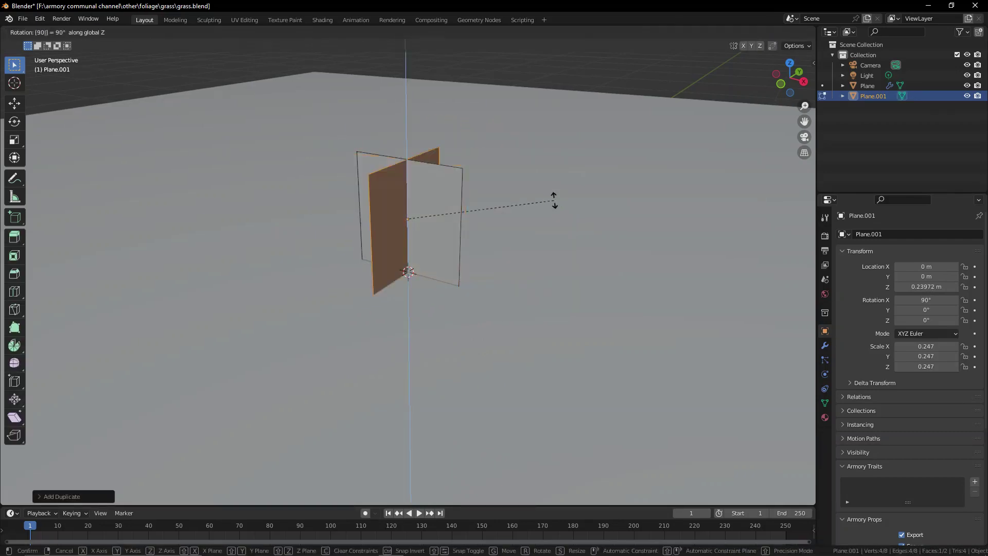
click(554, 201)
key(Tab)
Step: In the Shading workspace, create a new material for the crossed planes with a bright green base color of about H 0.339, S 0.995, V 0.8
middle_drag(489, 258, 599, 316)
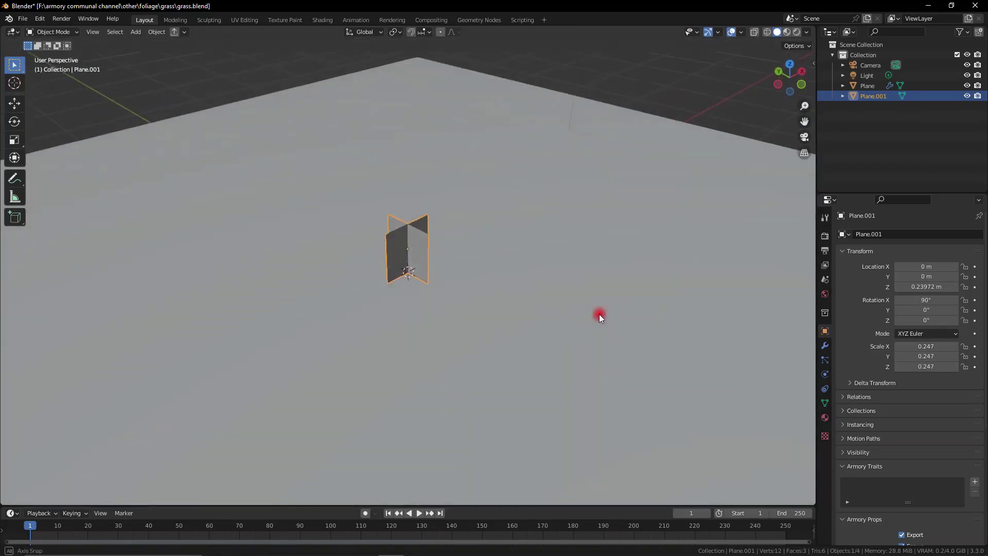
click(322, 20)
click(492, 252)
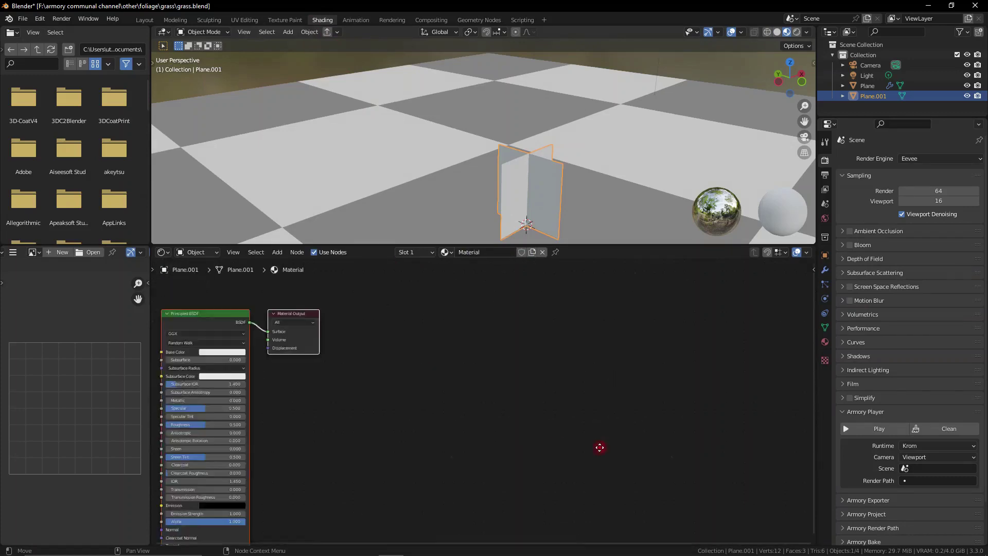
click(375, 415)
drag(371, 314, 348, 278)
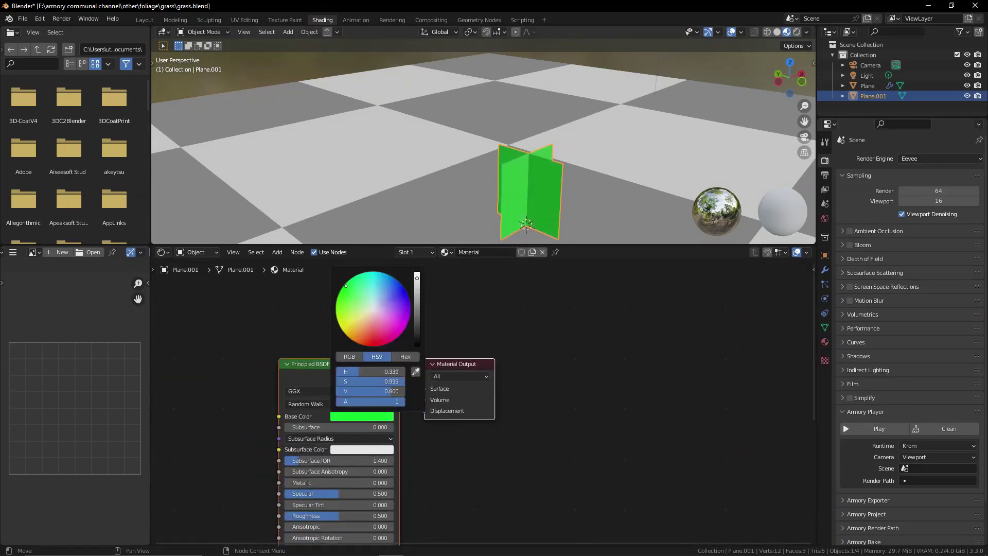
middle_drag(504, 195, 534, 194)
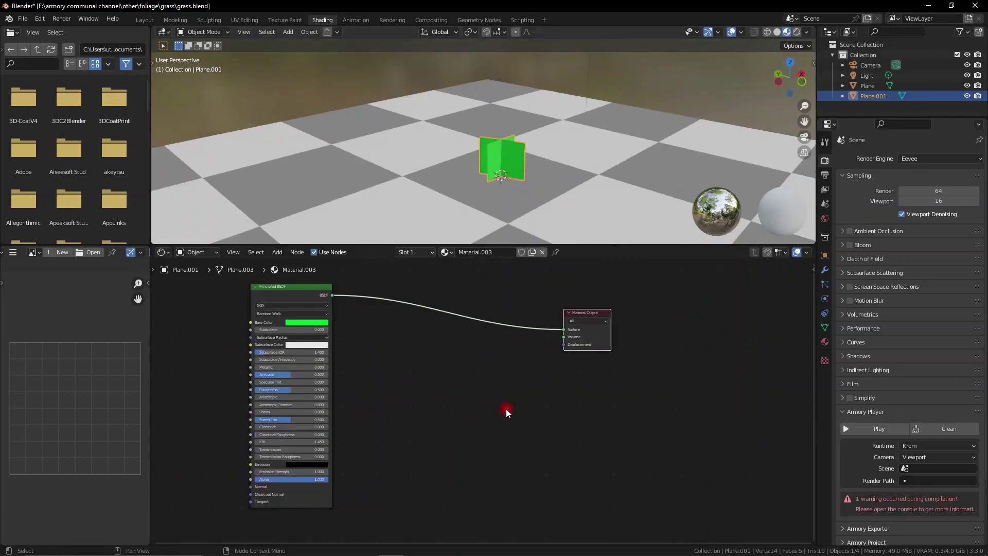
Step: Move the Material Output node farther from the Principled BSDF and try pulling a link from its Displacement input
scroll(479, 406, up, 2)
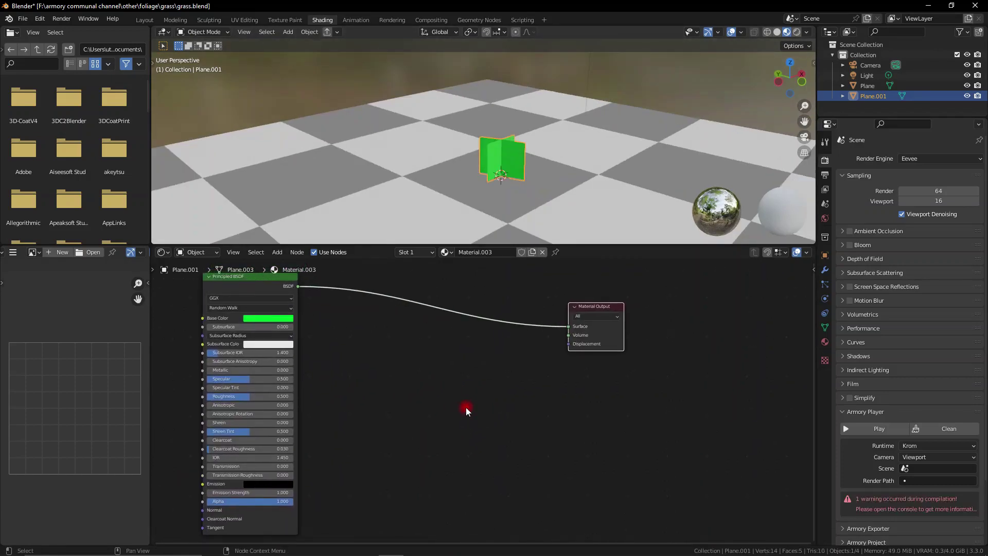
drag(588, 310, 623, 323)
drag(601, 356, 562, 389)
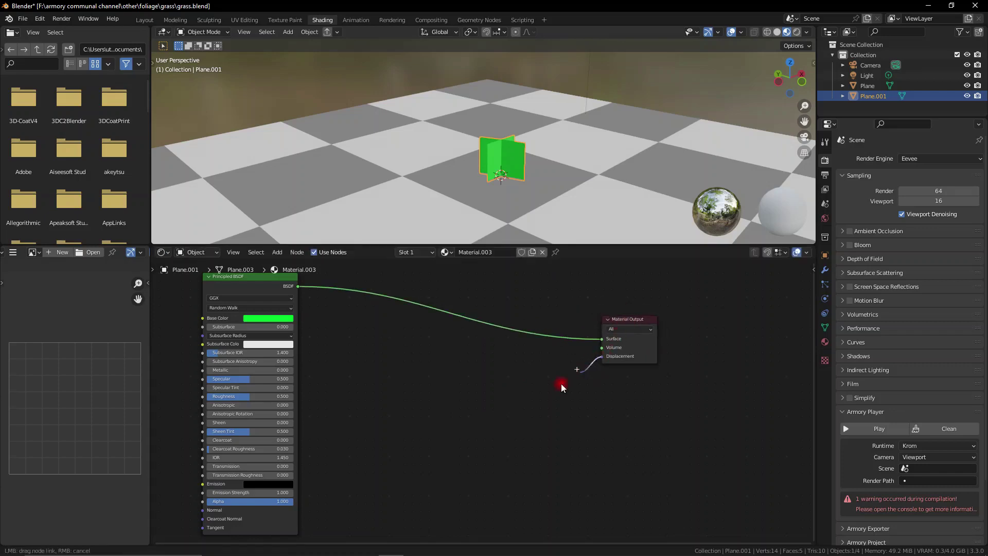
drag(479, 420, 393, 382)
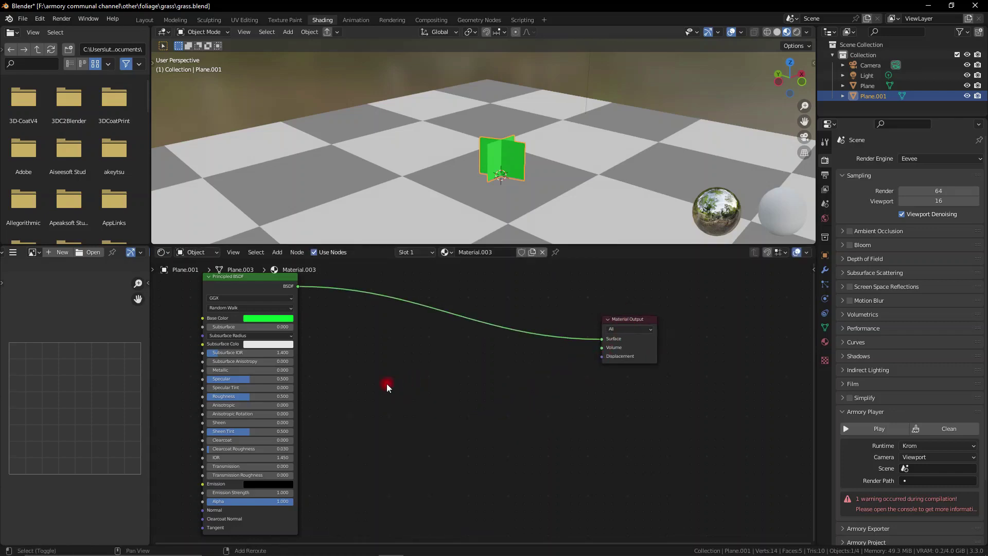
Step: Add a Shader Data node below the Principled BSDF link and widen it so its fields are readable
key(shift+a)
click(387, 383)
text(shader)
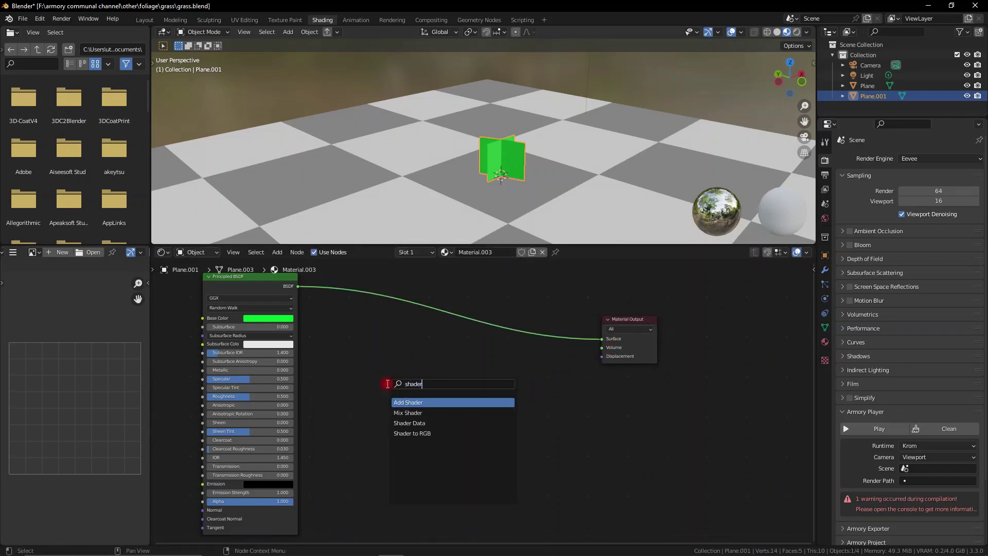
click(430, 423)
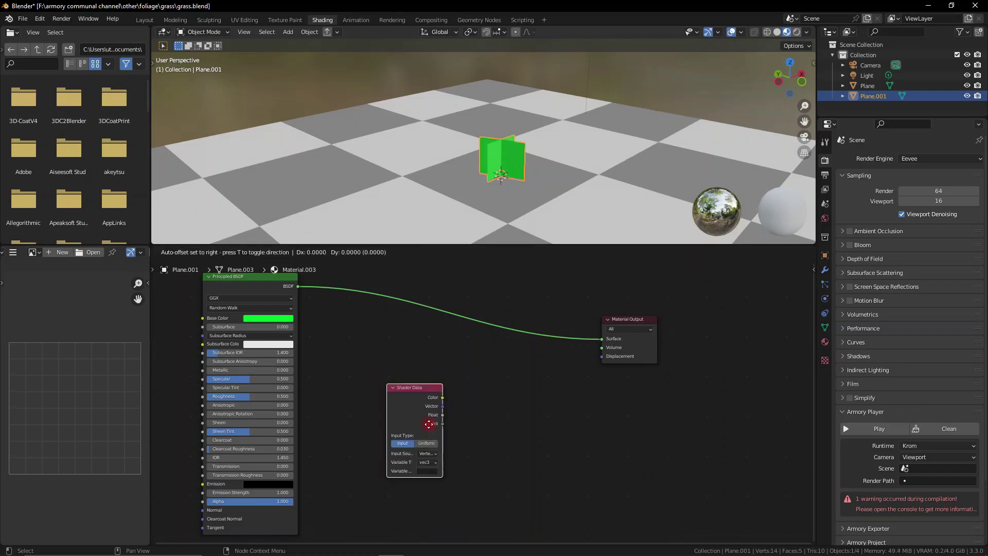
click(465, 427)
scroll(389, 438, up, 4)
middle_drag(489, 441, 467, 430)
drag(324, 382, 373, 386)
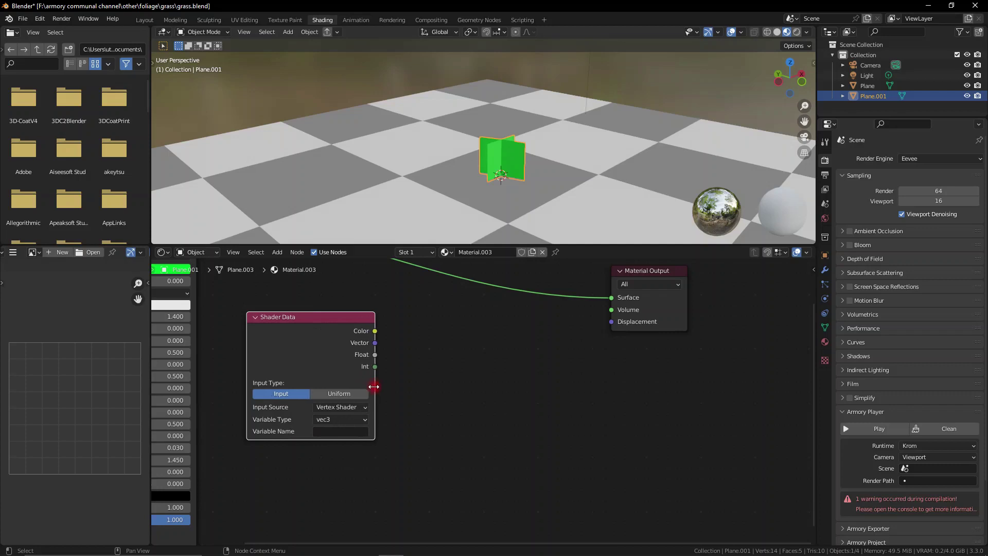
Step: Set the Shader Data node to Uniform with variable type float and variable name _time
click(348, 394)
mouse_move(322, 337)
mouse_down()
mouse_move(314, 334)
mouse_move(328, 342)
mouse_move(329, 326)
mouse_up()
click(345, 396)
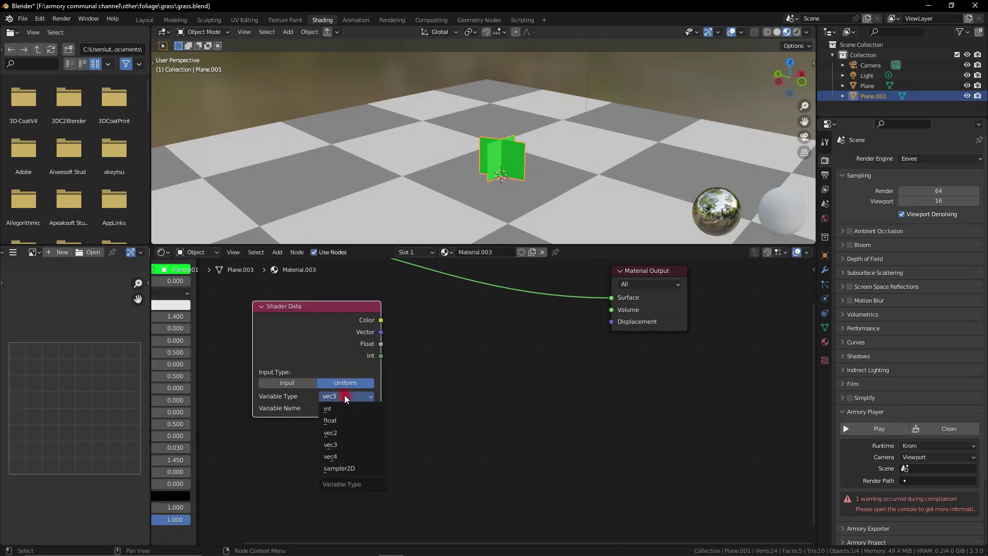
click(331, 421)
click(339, 408)
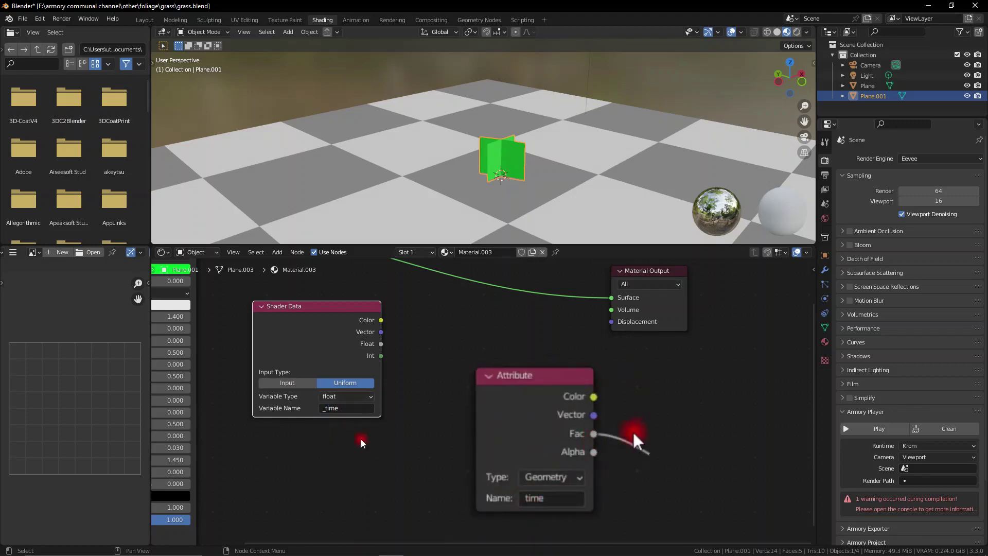
Step: Add a Math node set to Sine, fed by the Shader Data node's Float output
drag(311, 329, 381, 366)
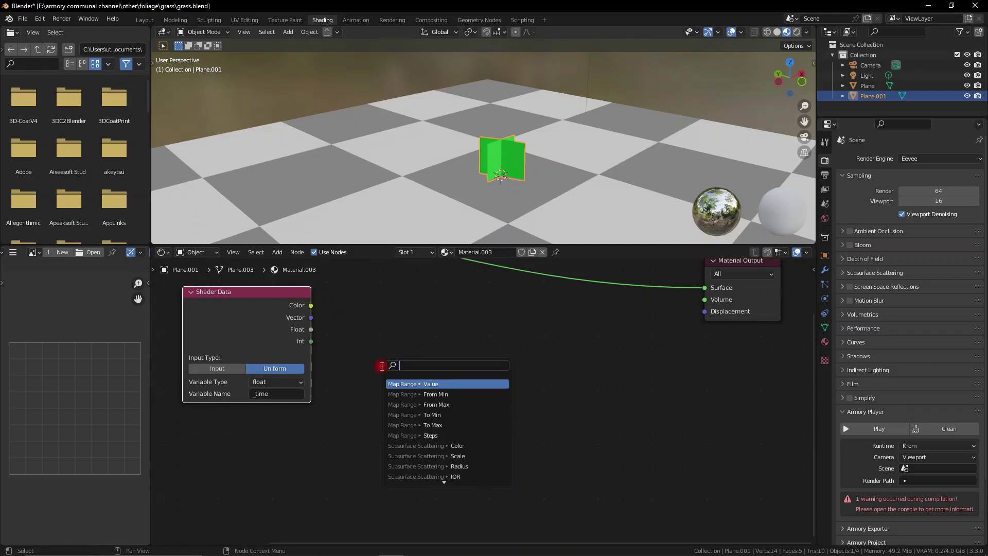
text(math)
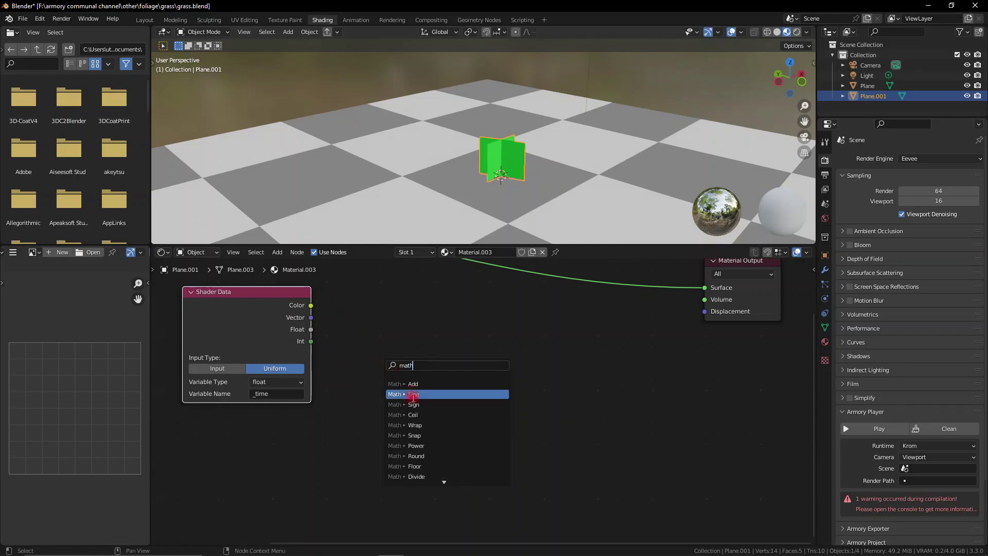
click(427, 395)
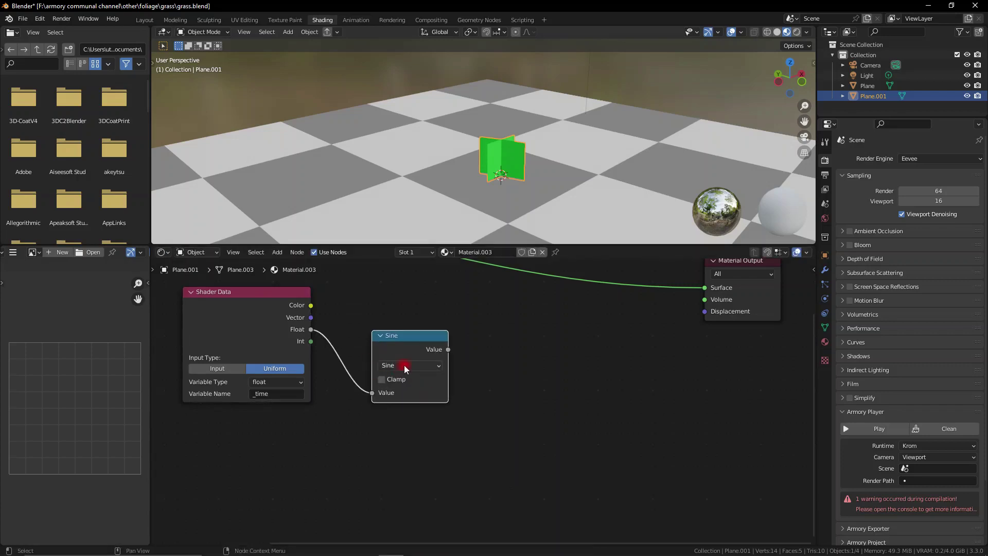
click(406, 368)
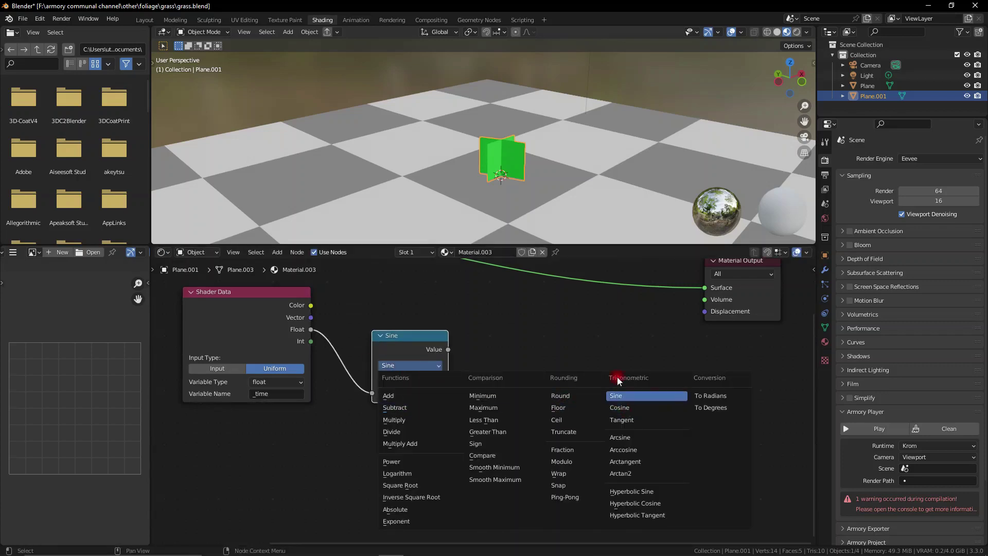
click(659, 399)
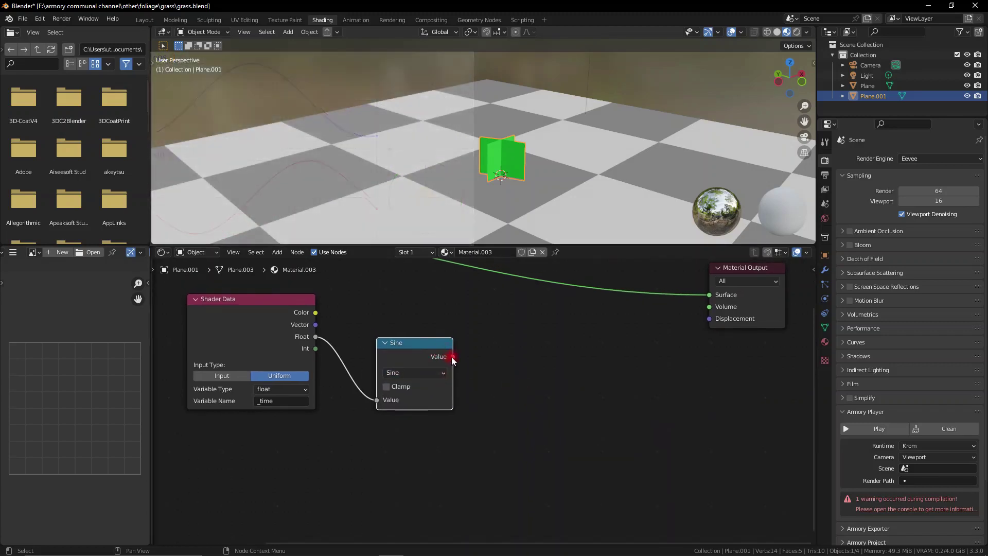
Step: Add a Displacement node between the Sine node and the Material Output
drag(453, 356, 668, 342)
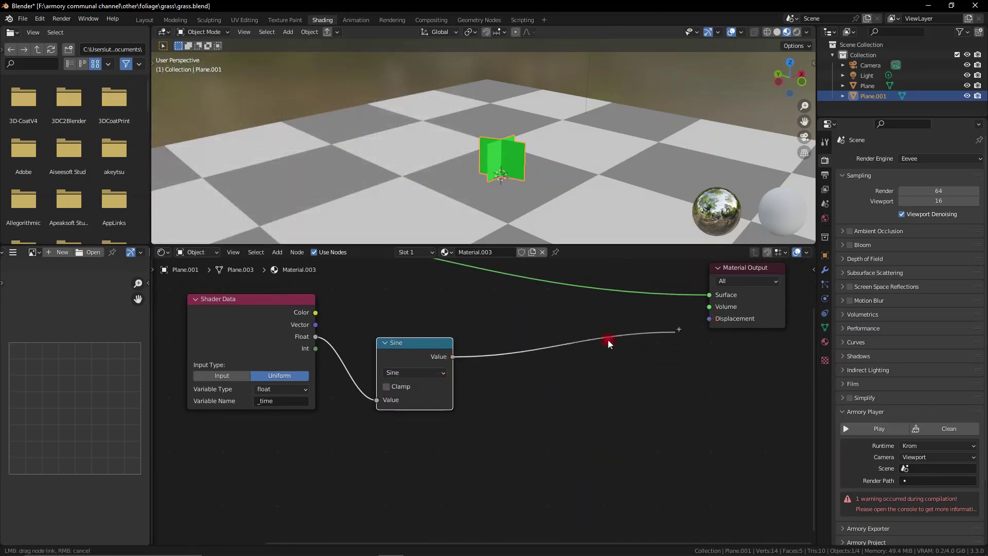
drag(490, 361, 491, 362)
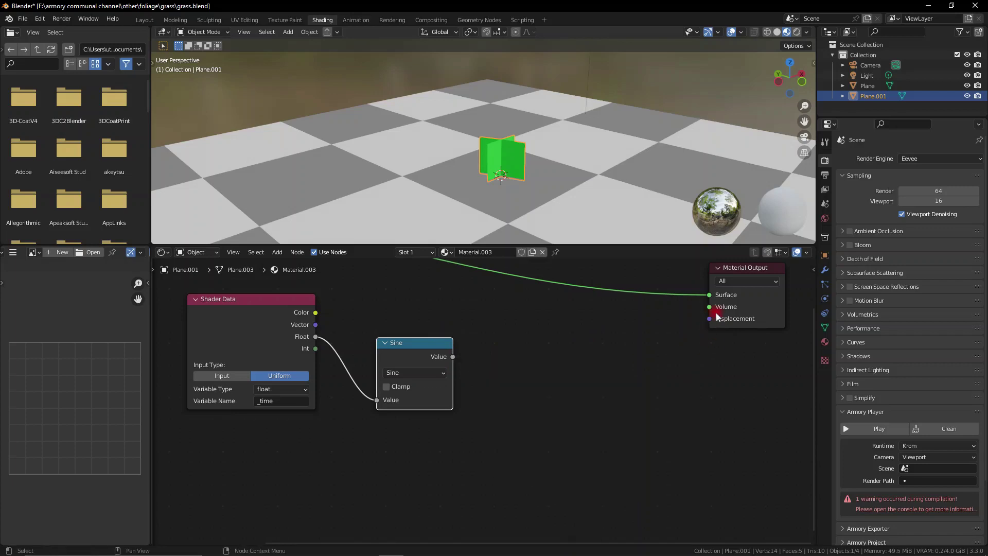
key(shift+a)
click(528, 431)
text(displ)
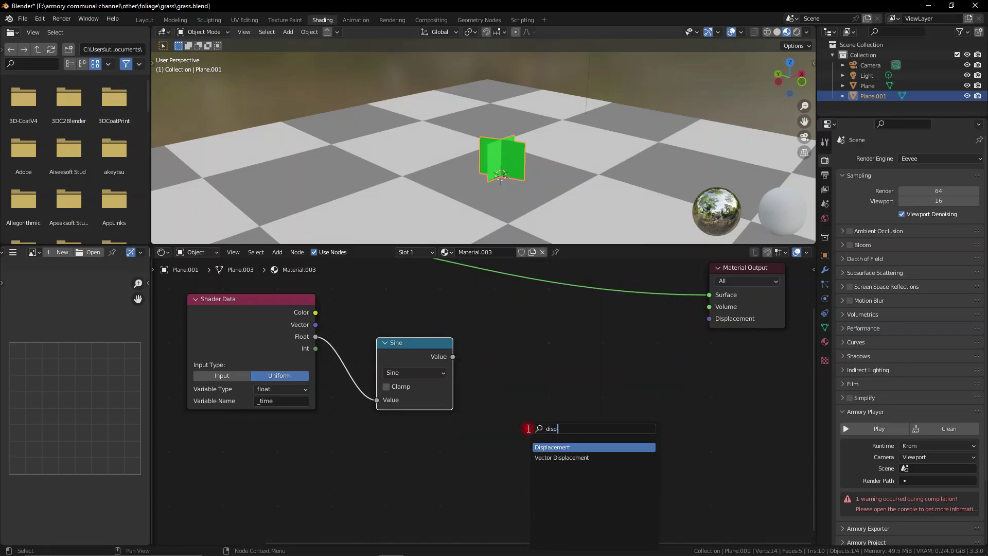
key(Return)
click(557, 413)
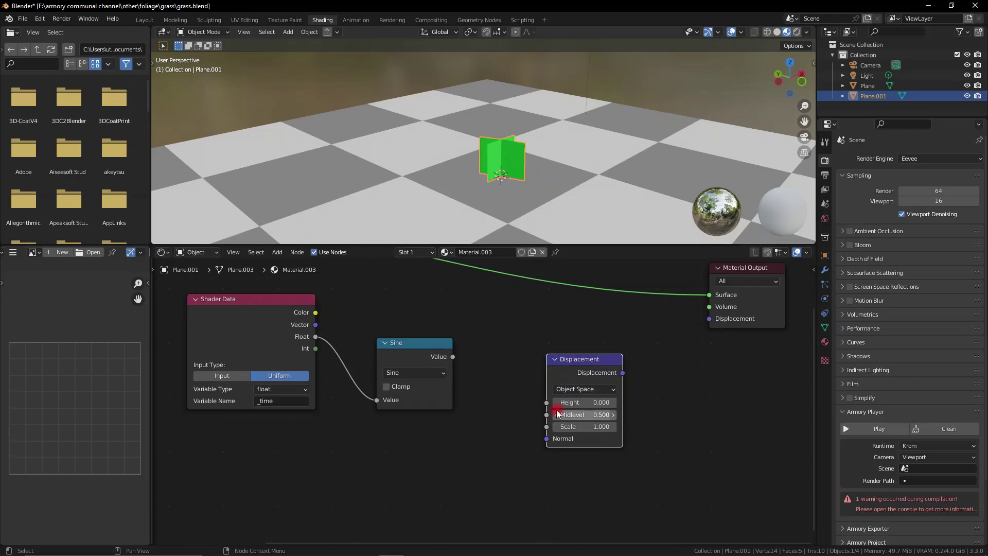
Step: Link the Sine value to the Displacement node's Height and its output to the Material Output's Displacement
drag(453, 356, 513, 373)
drag(546, 405, 546, 403)
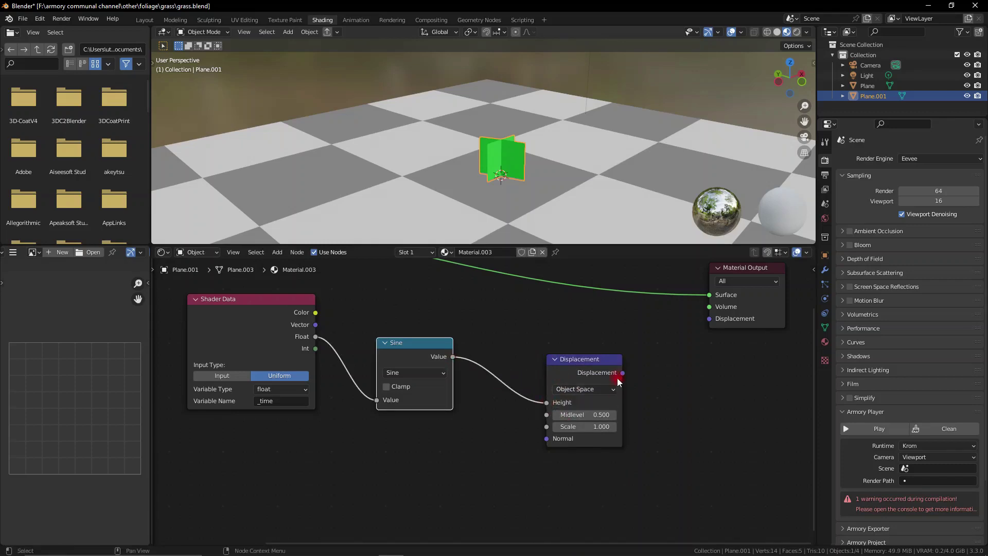
drag(622, 372, 646, 370)
drag(709, 321, 709, 320)
drag(587, 361, 583, 346)
Step: Run the scene in the Armory player to check the animated displacement of the planes, and close the preview
click(867, 431)
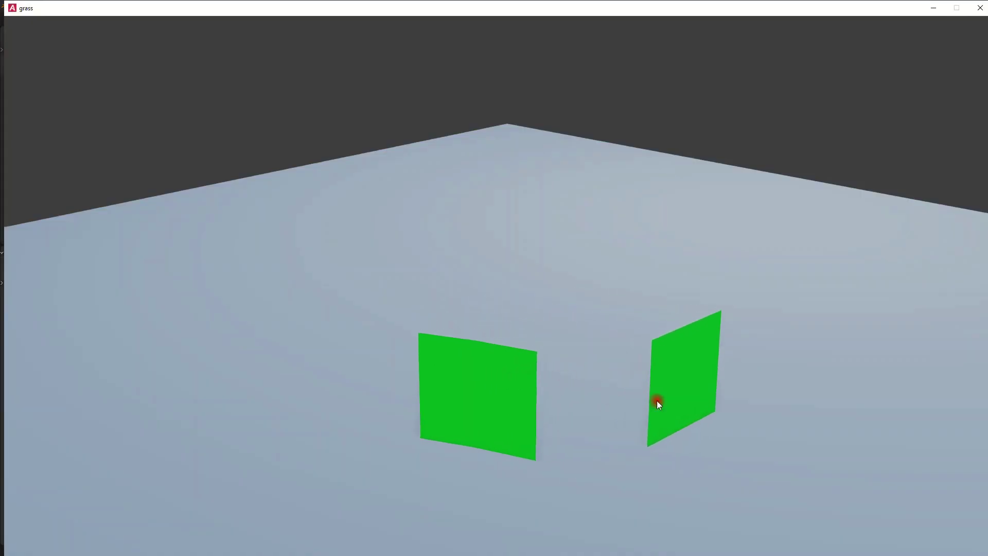
click(980, 9)
scroll(466, 410, down, 3)
scroll(468, 406, up, 4)
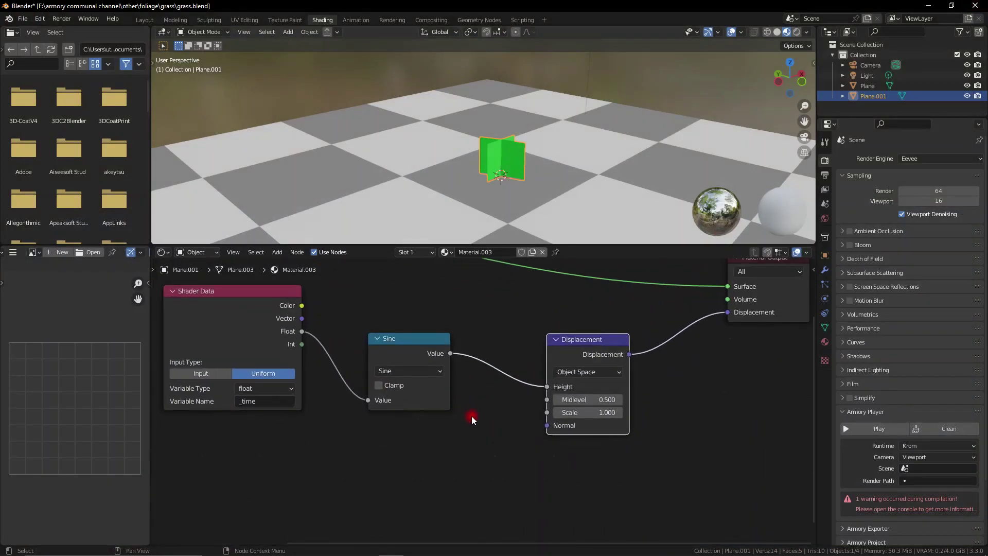
scroll(472, 415, down, 2)
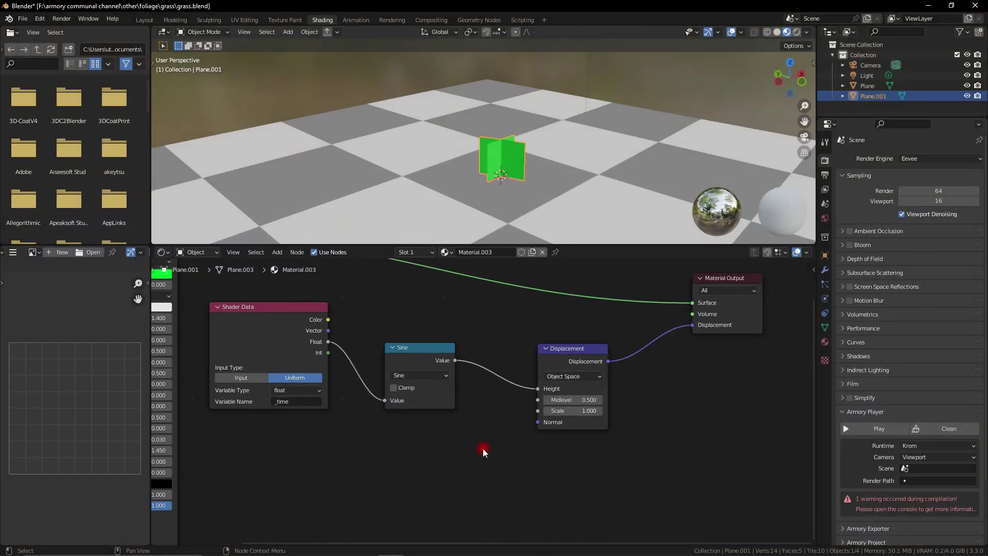
Step: Add a Geometry node below the Shader Data node
middle_drag(483, 450, 500, 428)
scroll(495, 426, down, 1)
middle_drag(418, 471, 434, 451)
scroll(407, 451, up, 1)
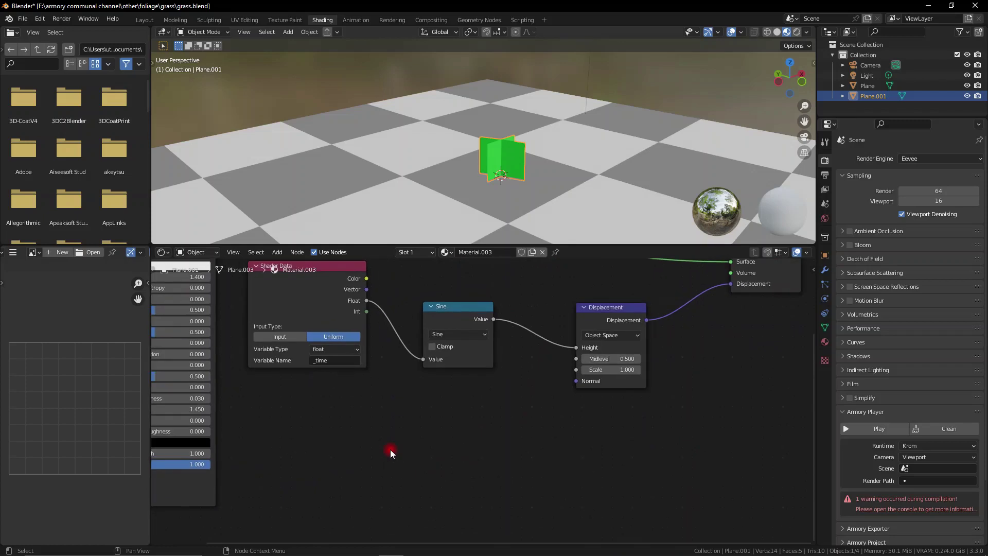
key(shift+a)
text(s)
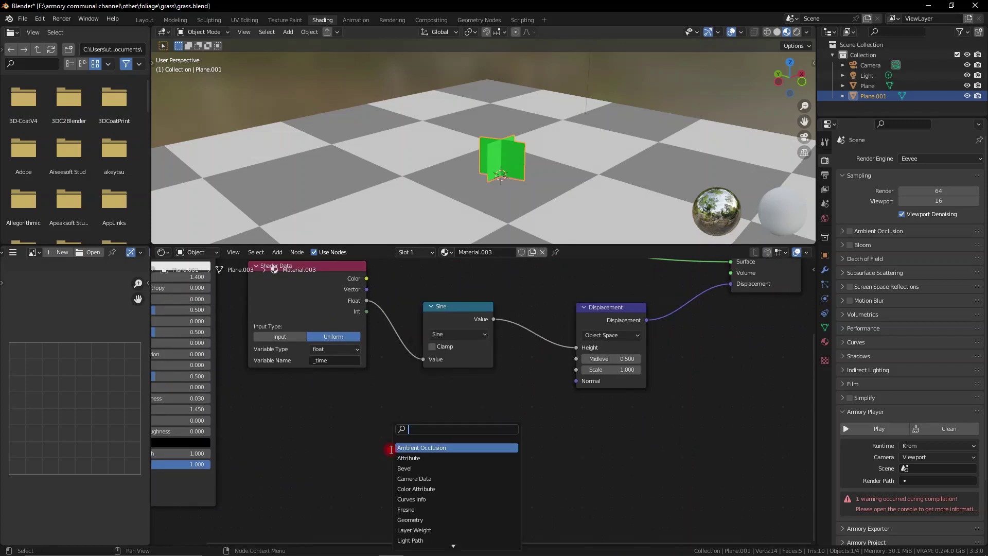
text(gea)
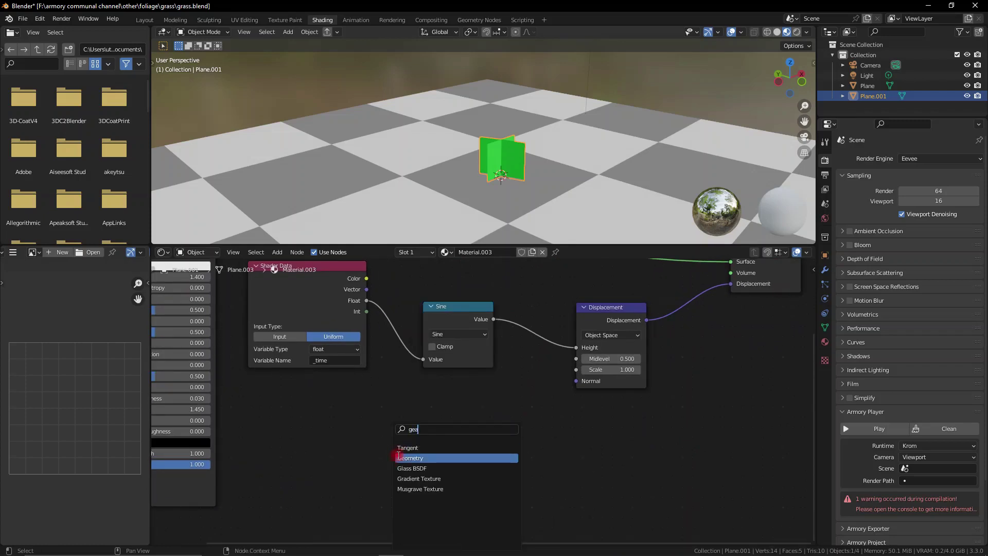
click(400, 458)
click(289, 434)
drag(338, 435, 397, 461)
key(Escape)
Step: Add a Separate XYZ node beside the Geometry node and link the Geometry Position to its Vector input
middle_drag(397, 459, 415, 435)
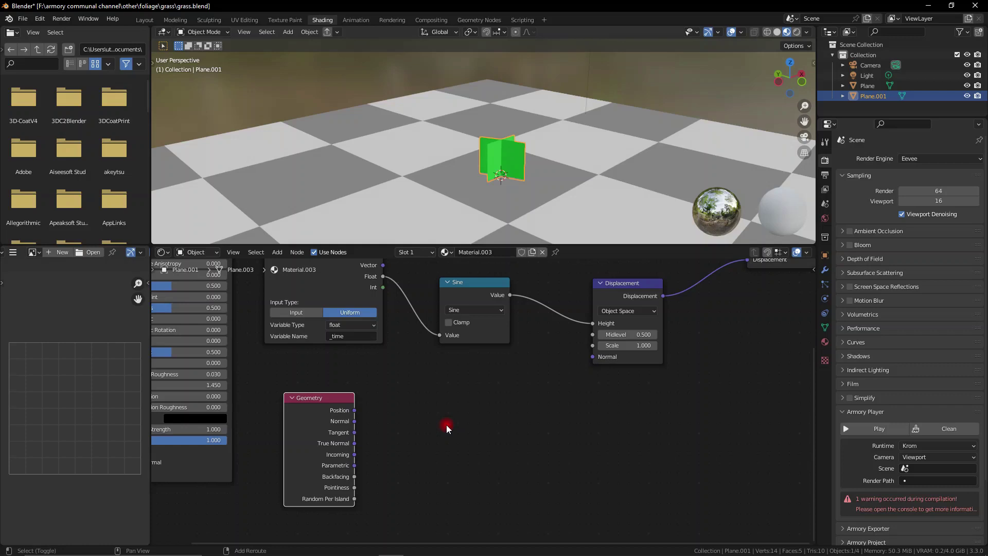
key(shift+s)
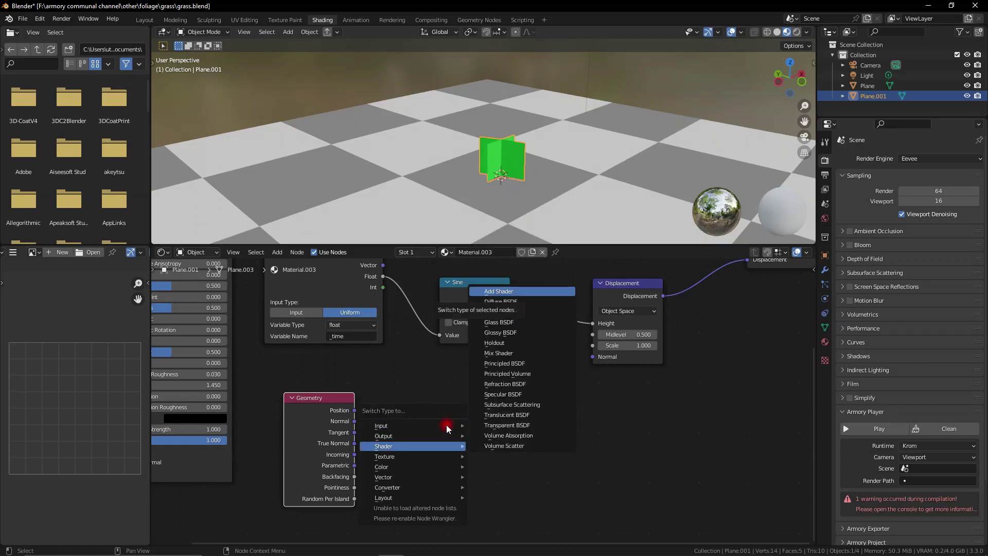
text(seper)
key(Return)
click(436, 410)
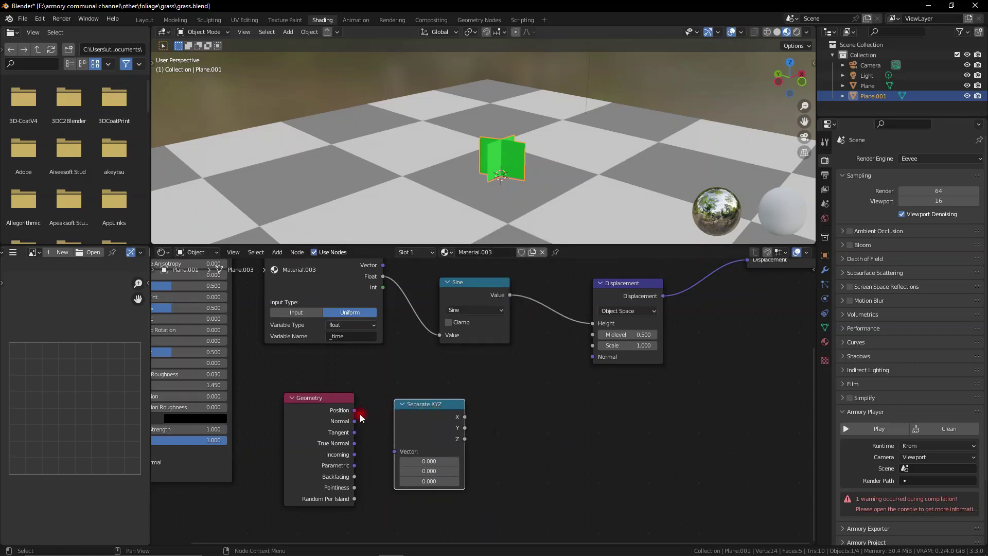
drag(356, 412, 395, 451)
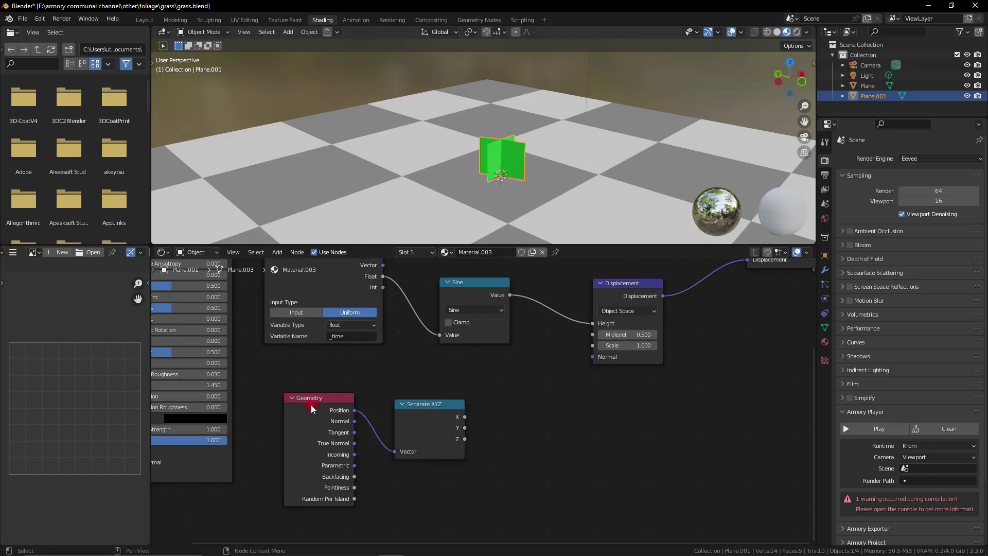
Step: Add a Math node beside Separate XYZ and set its operation to Multiply
middle_drag(443, 437, 408, 441)
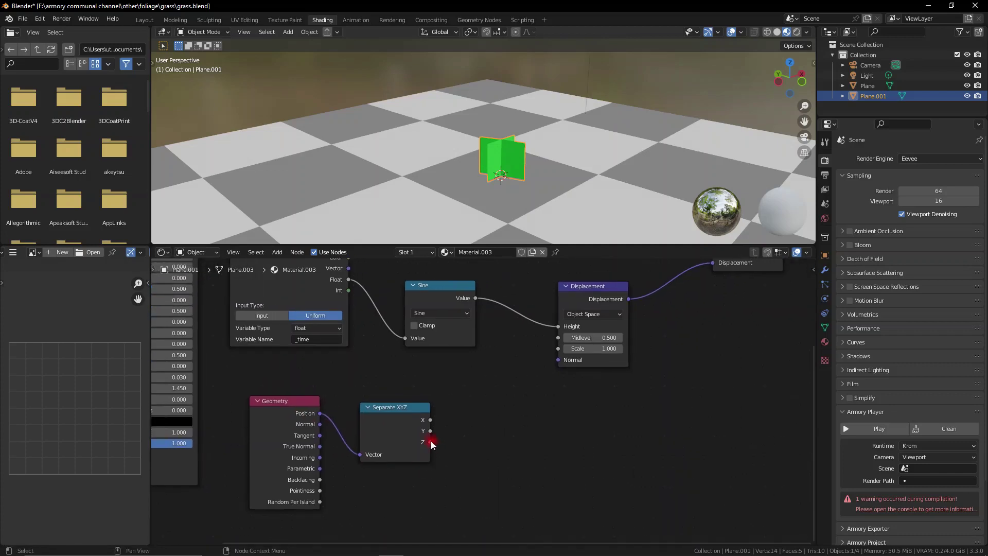
drag(431, 442, 498, 465)
text(math)
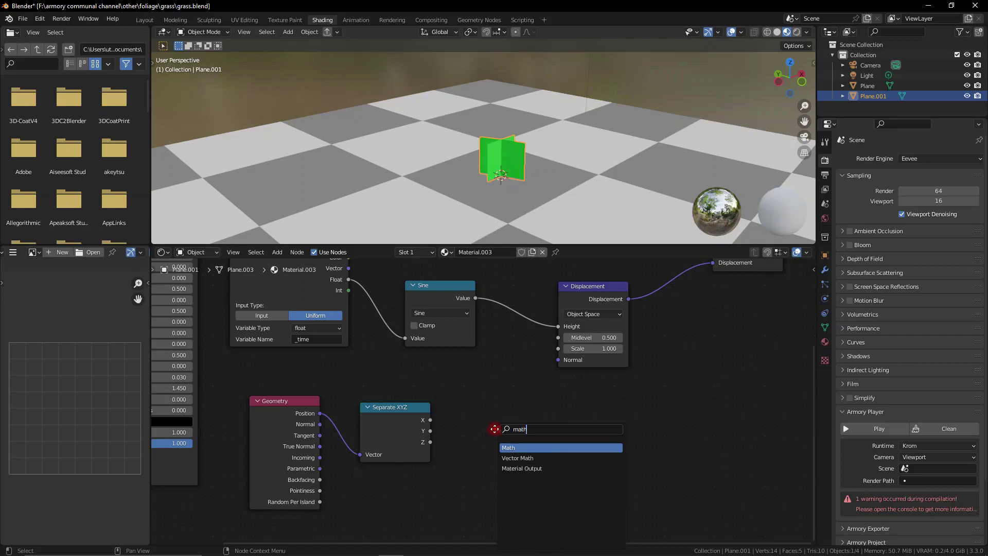
key(Return)
click(512, 452)
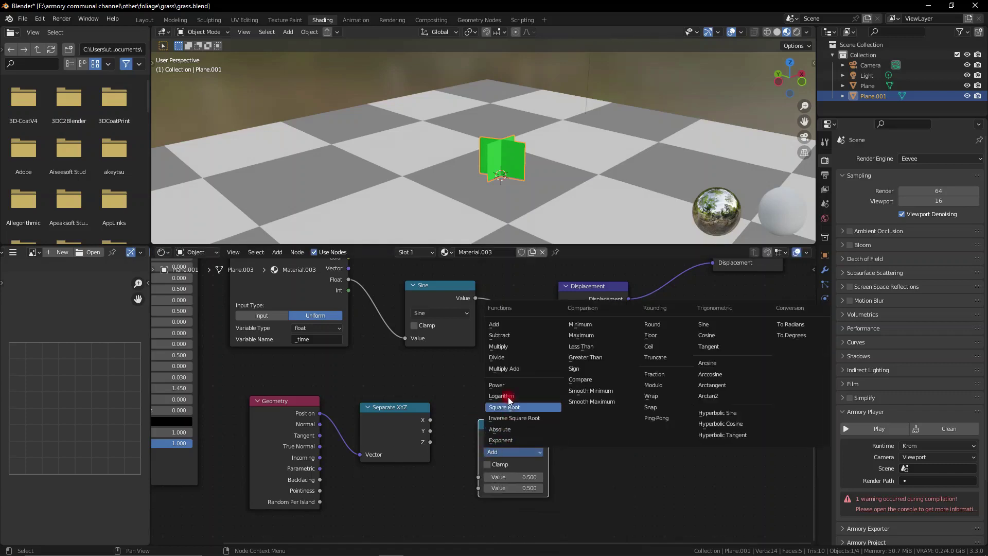
click(514, 350)
Step: Link the Sine value to the Multiply node's first input and the Separate XYZ Z output to its second
drag(431, 442, 454, 451)
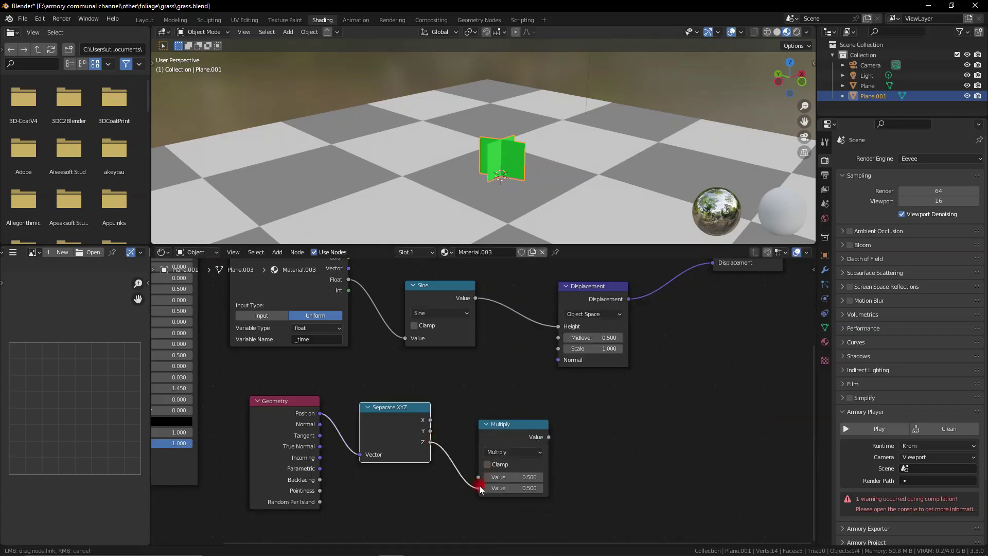
drag(480, 488, 478, 487)
drag(475, 298, 502, 435)
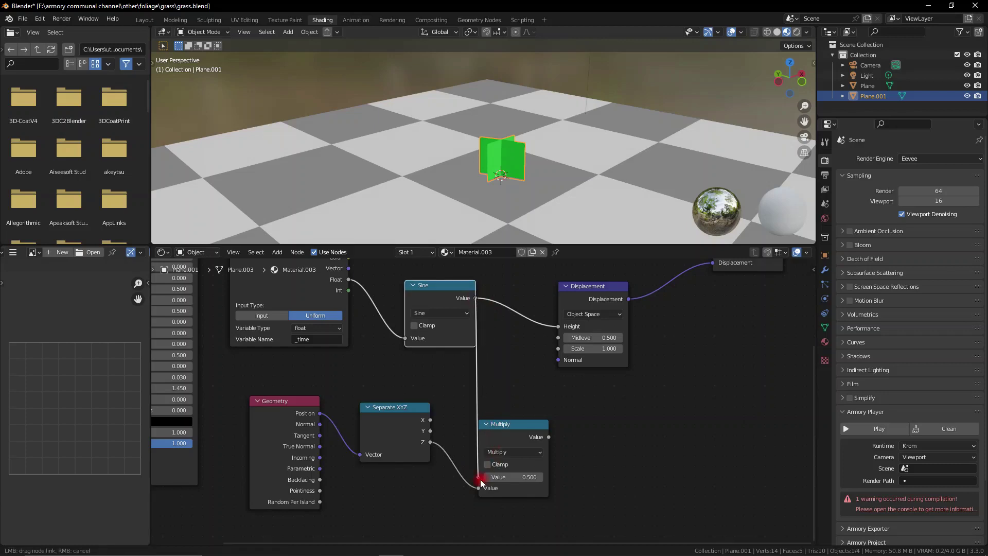
drag(480, 481, 480, 479)
Step: Link the Multiply value to the Displacement Height, and rearrange the Multiply, Displacement, Separate XYZ and Geometry nodes into a tidy chain
drag(496, 428, 525, 377)
drag(588, 297, 663, 315)
middle_drag(626, 413, 545, 416)
drag(500, 392, 558, 353)
middle_drag(421, 354, 463, 355)
drag(358, 422, 385, 416)
drag(247, 410, 283, 403)
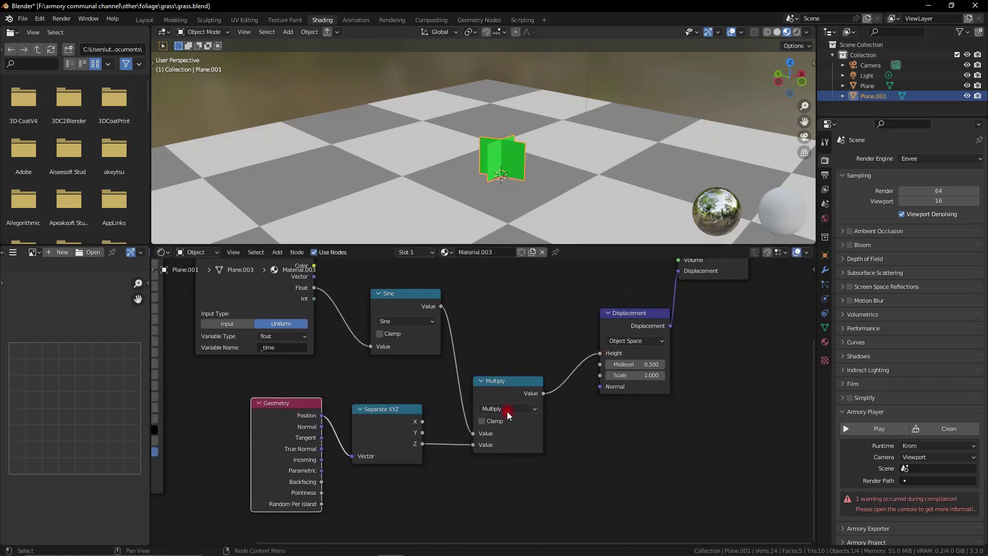
Step: Run the scene in the Armory player to check the height-masked displacement, and close the preview
click(877, 429)
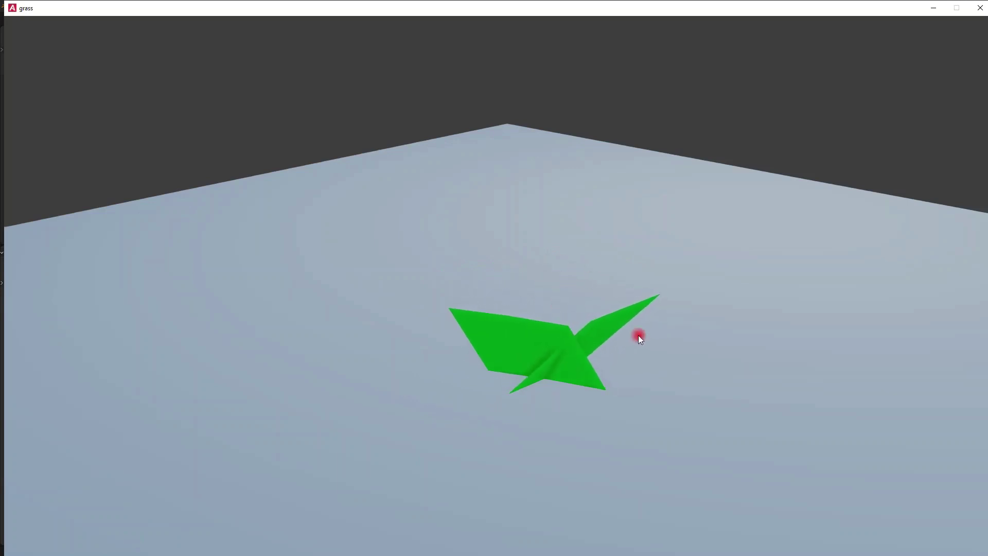
click(980, 8)
Step: Move the Displacement and Material Output nodes away from the Multiply node to make room between them
scroll(628, 348, down, 1)
middle_drag(628, 348, 497, 356)
drag(633, 354, 488, 281)
drag(494, 340, 584, 334)
click(489, 353)
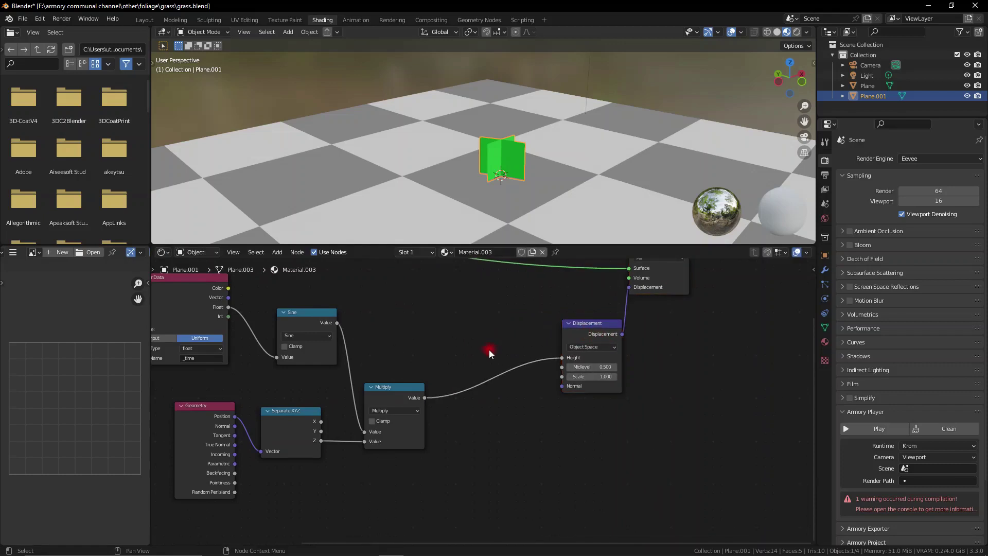
Step: Insert a second Math node on the link between Multiply and the Displacement Height, and change its operation
key(shift+a)
click(488, 348)
text(math)
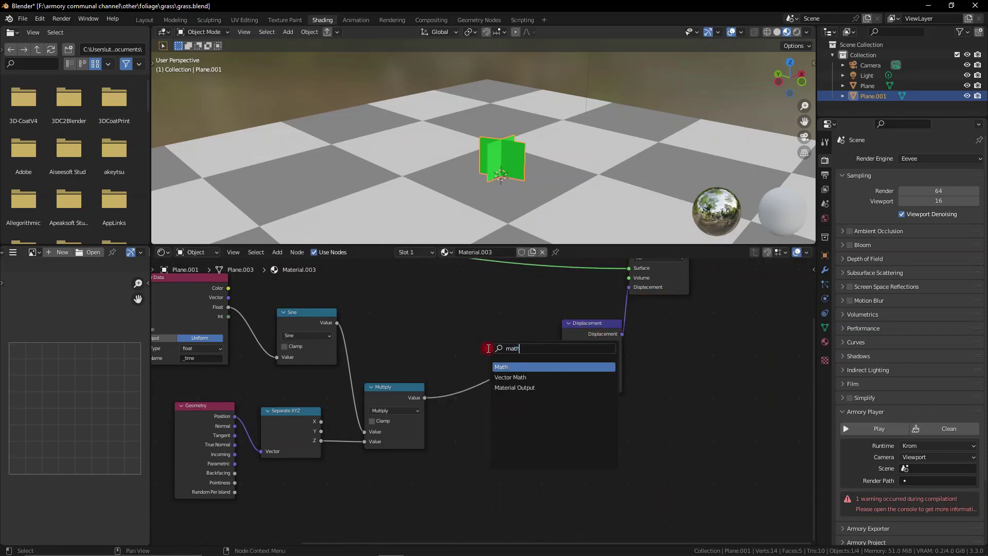
click(517, 365)
click(494, 357)
click(497, 369)
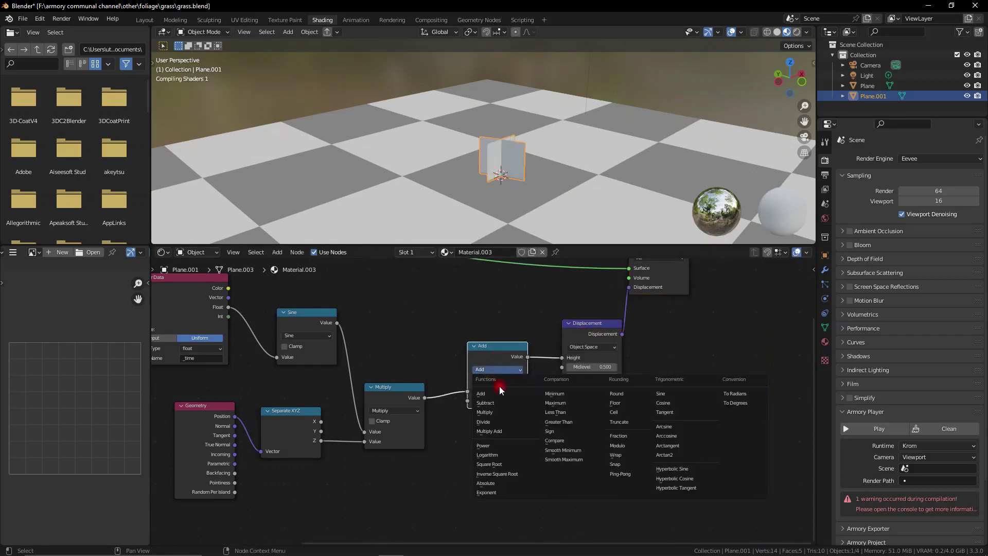
click(492, 418)
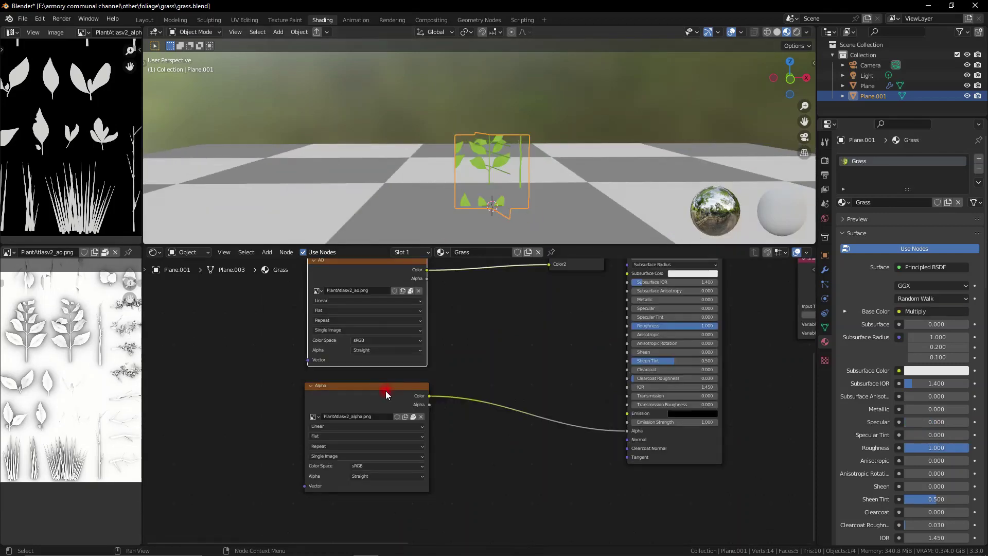
Step: Examine the Grass material's Alpha and AO image textures and the Object Info Random link into the ColorRamp factor
drag(386, 393, 366, 393)
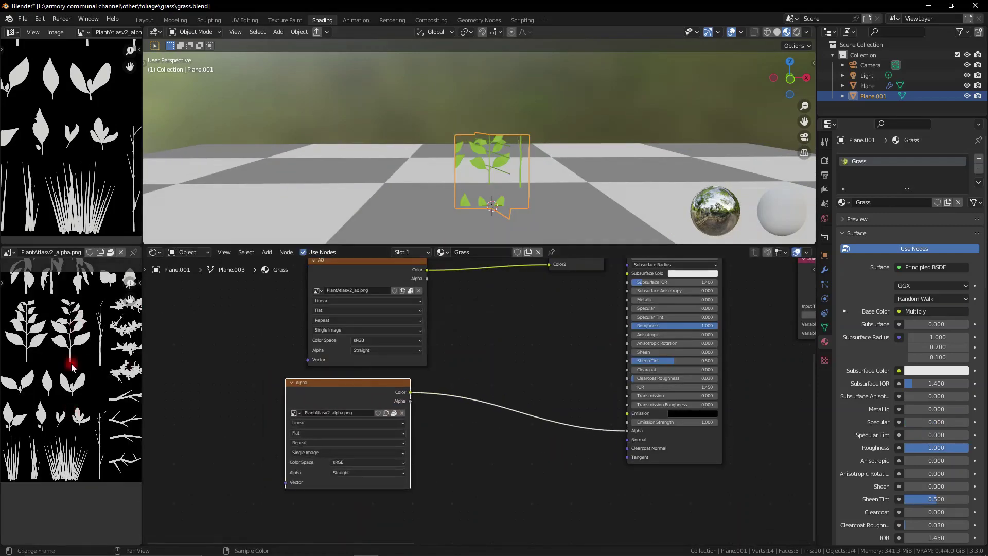
click(364, 275)
middle_drag(447, 334, 402, 475)
click(316, 309)
scroll(333, 356, up, 2)
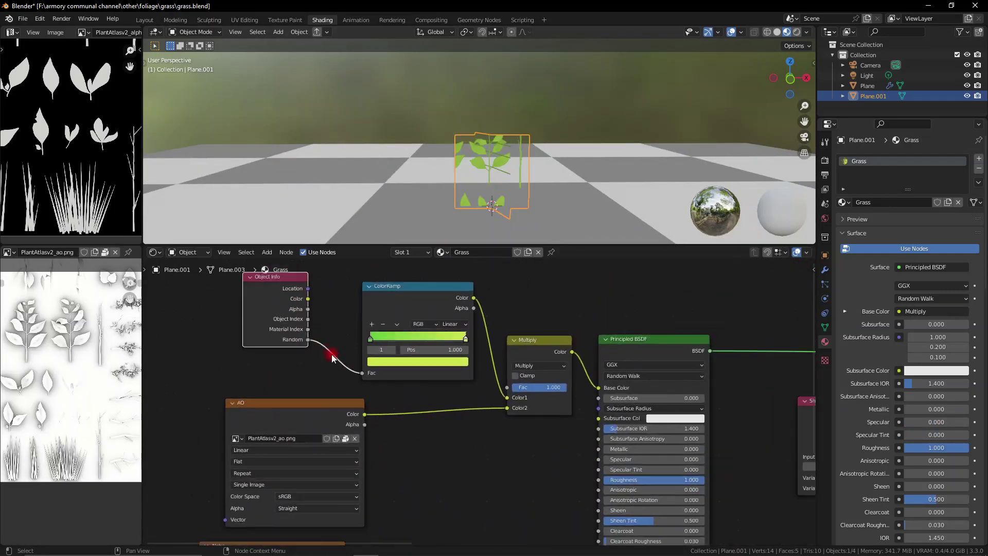
drag(363, 373, 300, 357)
drag(364, 379, 363, 372)
scroll(529, 177, up, 6)
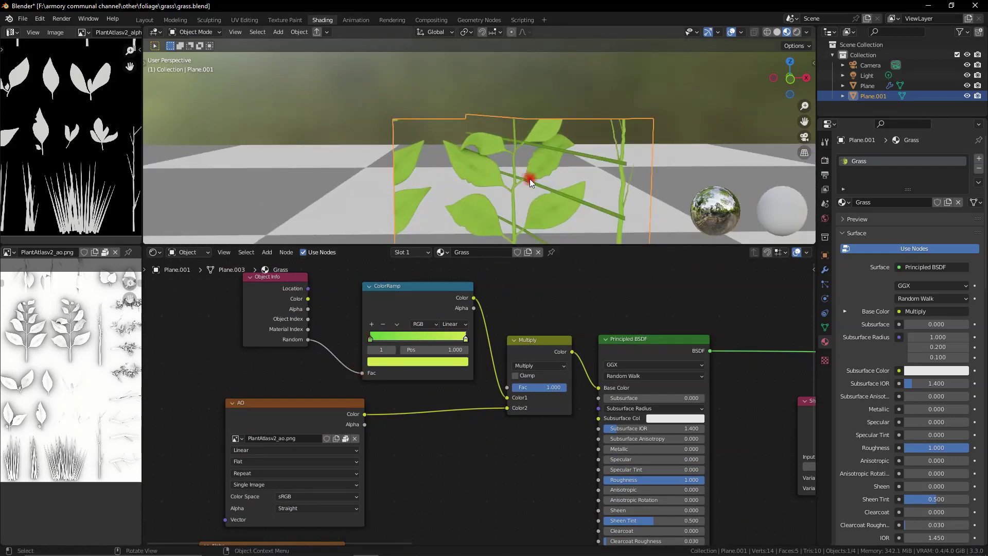
Step: Slide the ColorRamp's two colour stops along the gradient and vary the Multiply node's Fac to test the leaf colour
drag(372, 338, 396, 350)
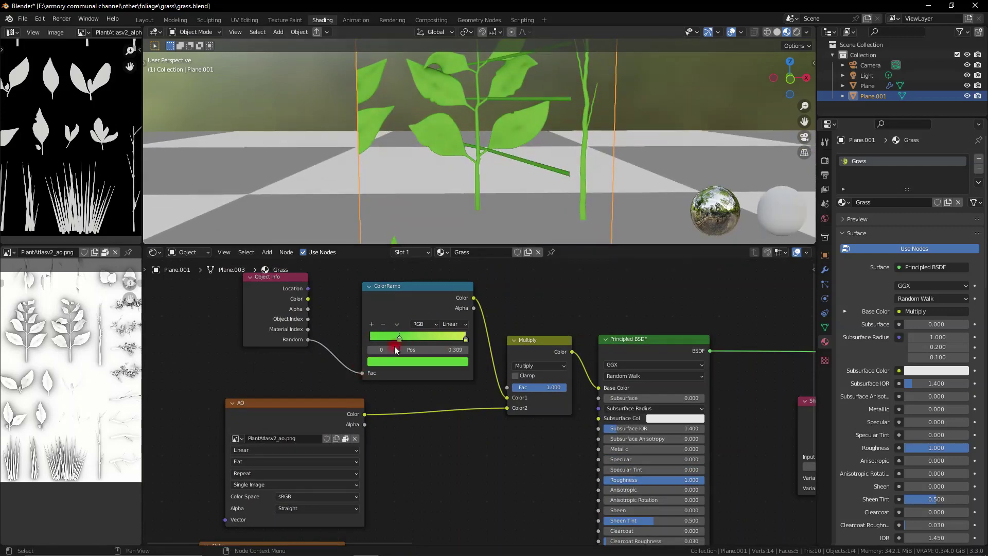
drag(465, 344, 366, 340)
drag(561, 387, 514, 387)
drag(515, 388, 566, 388)
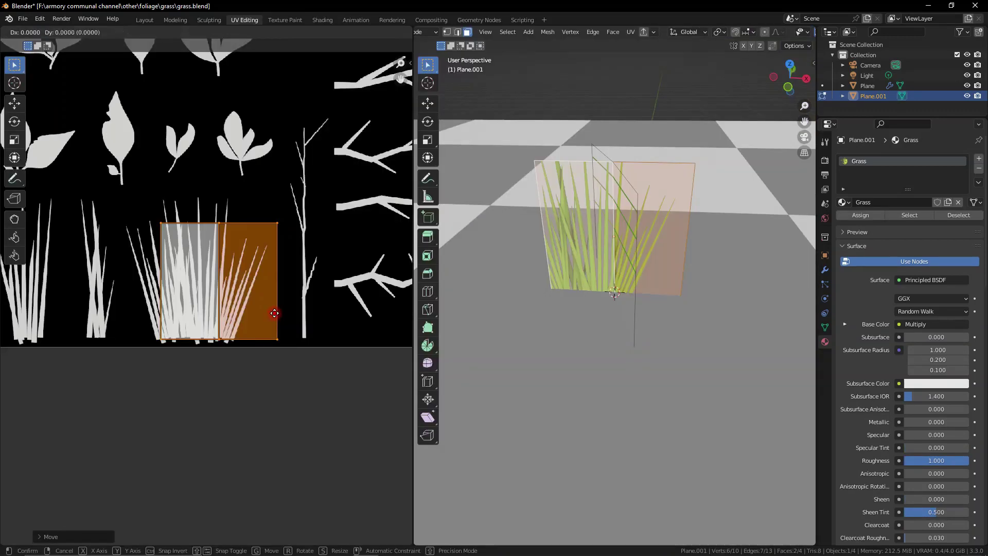
Step: Move the two selected UV faces so they are centred over the grass clump in the alpha image
drag(274, 314, 254, 312)
scroll(252, 309, up, 3)
middle_drag(250, 249, 322, 296)
Step: Scale the upper UV vertices wider and raise them about 0.03 along Y to enclose the tips of the grass clump
drag(88, 143, 379, 214)
key(s)
click(12, 229)
key(g)
key(y)
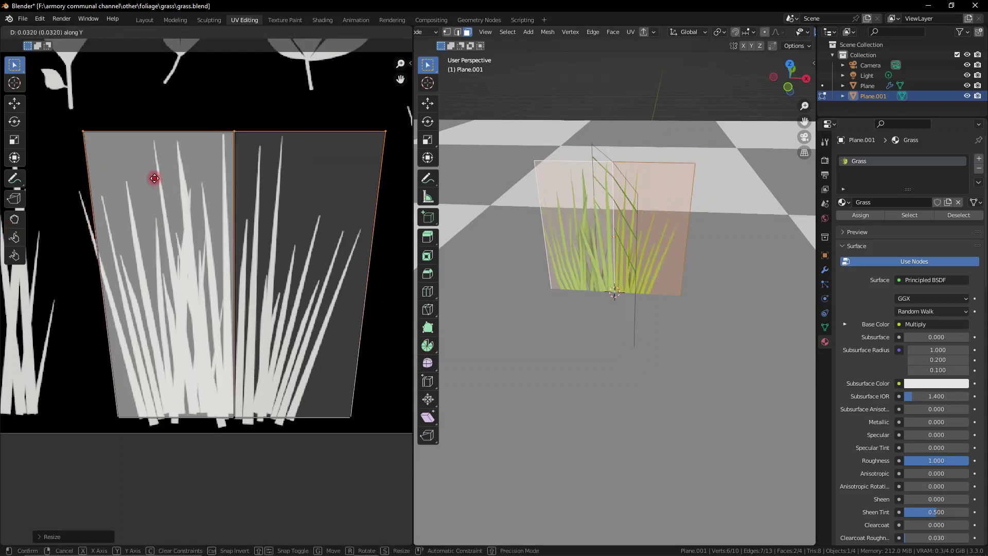
click(155, 175)
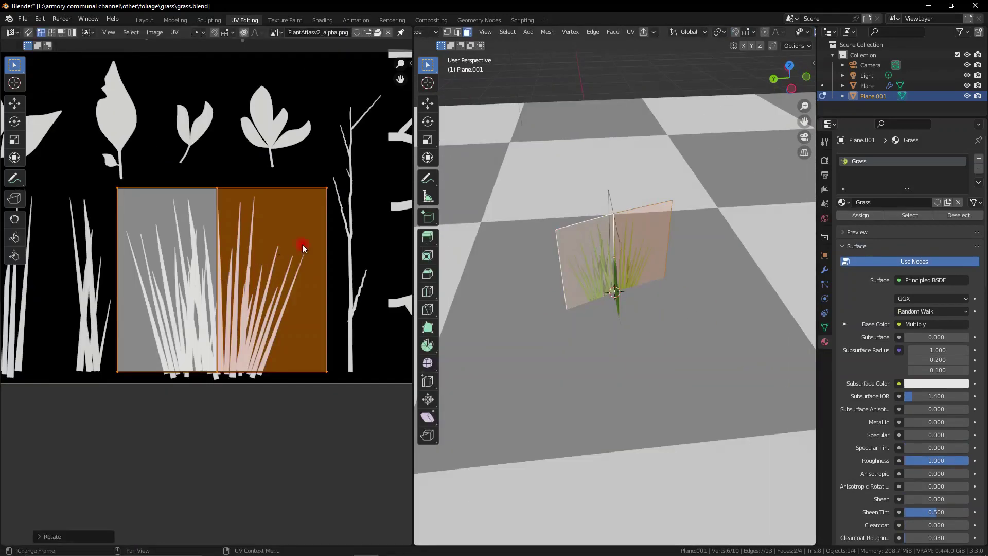
scroll(677, 295, up, 5)
middle_drag(666, 257, 704, 327)
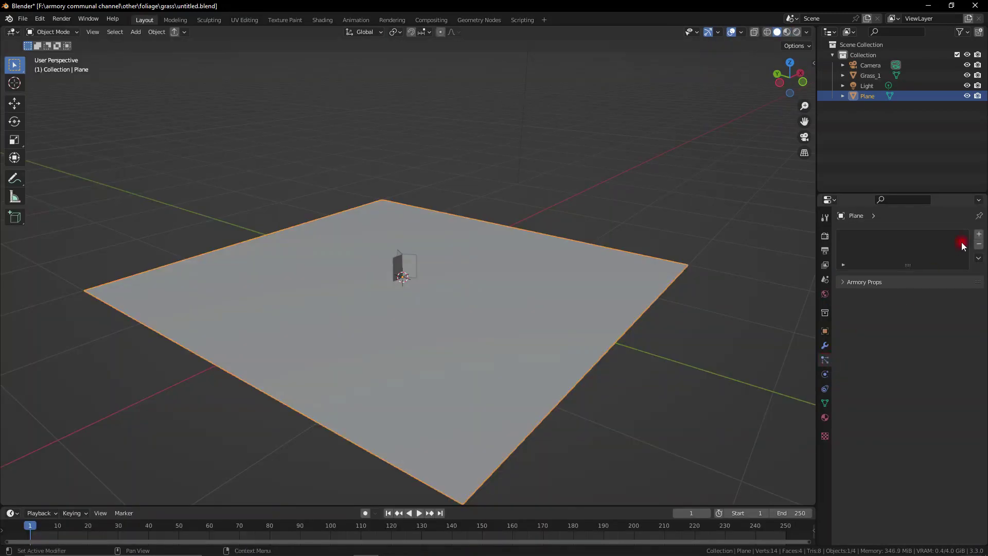
Step: Add a Hair particle system to the ground plane with a number of 55, hair length of 1 m and 2 segments
click(979, 234)
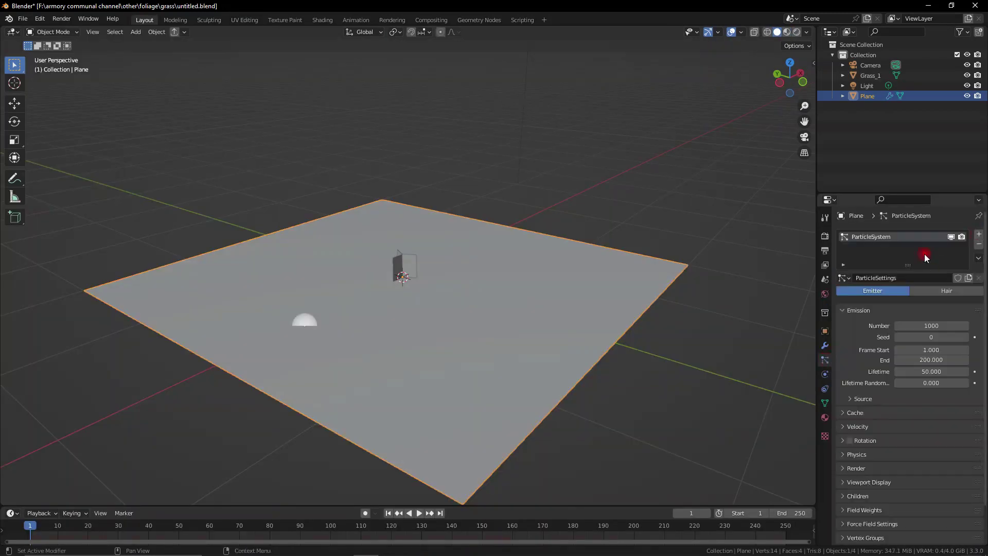
click(933, 292)
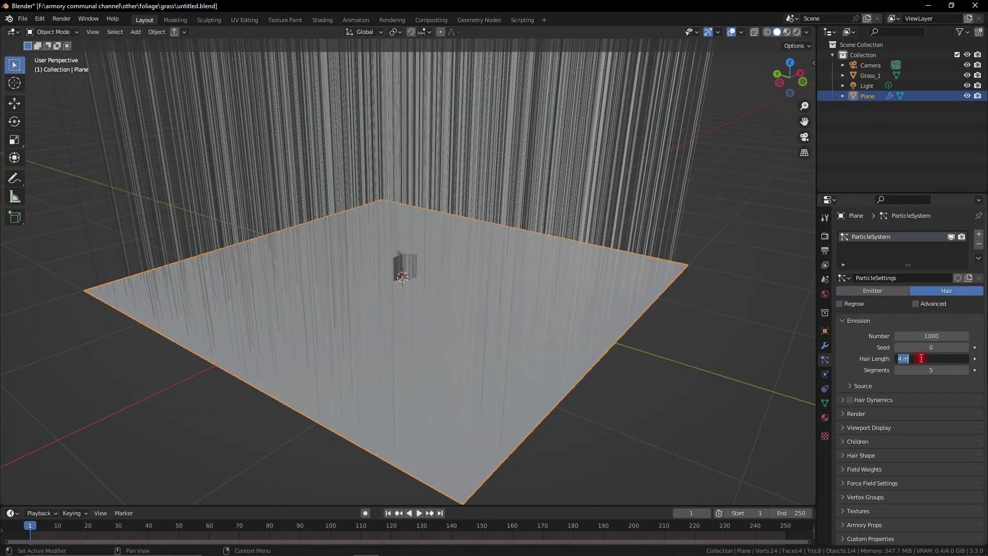
text(1)
key(Return)
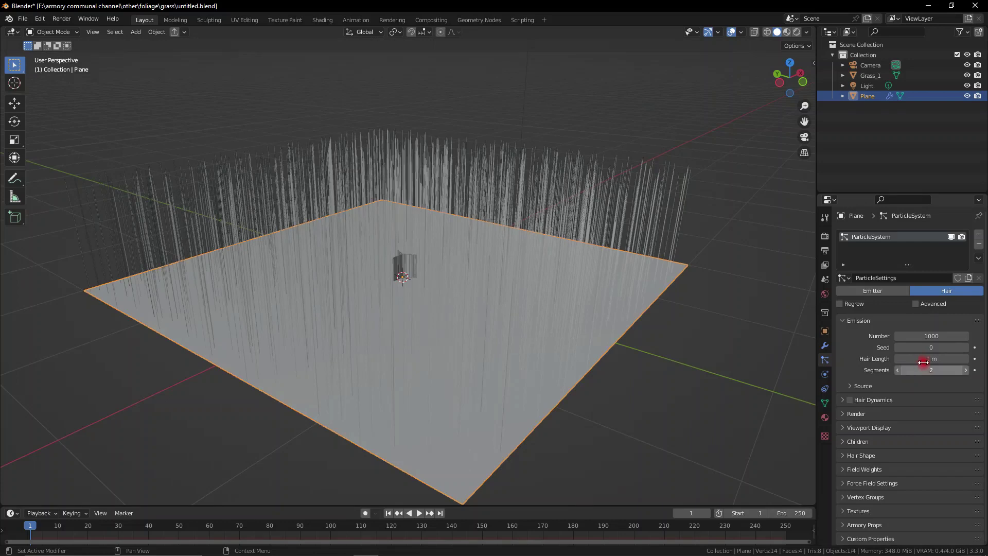
click(930, 338)
text(55)
key(Return)
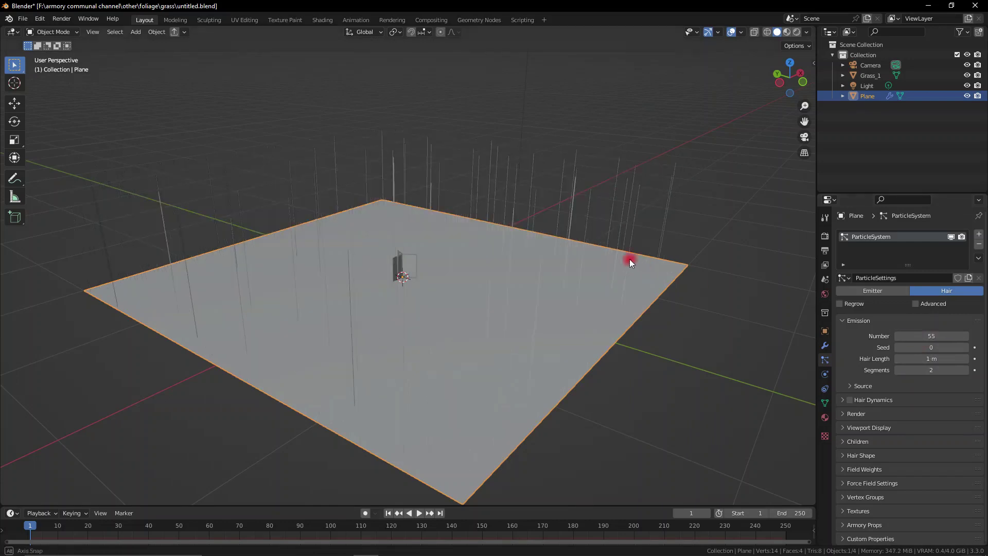
Step: Set the particles to render as Object, with Grass_1 as the instance object
middle_drag(628, 258, 719, 350)
scroll(586, 338, down, 2)
middle_drag(585, 339, 581, 320)
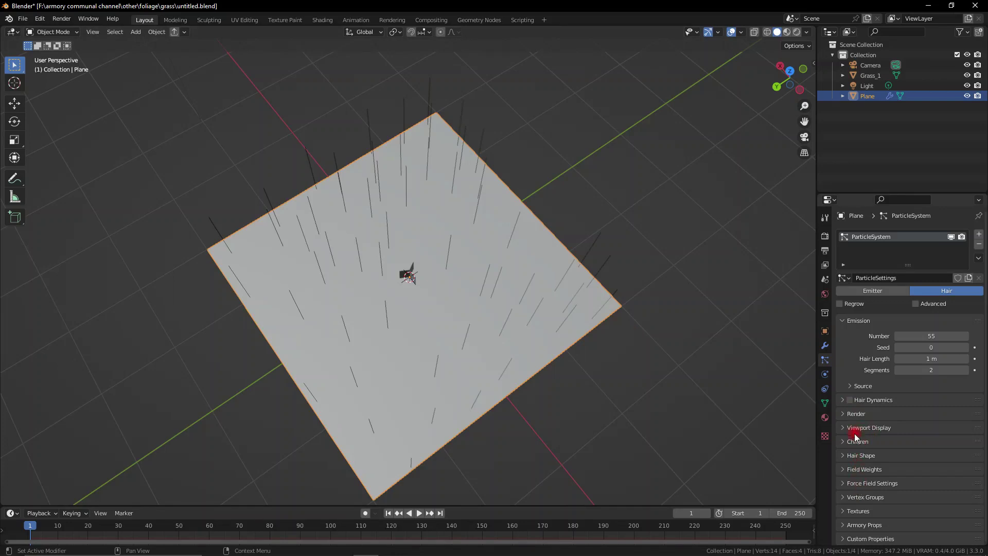
click(854, 414)
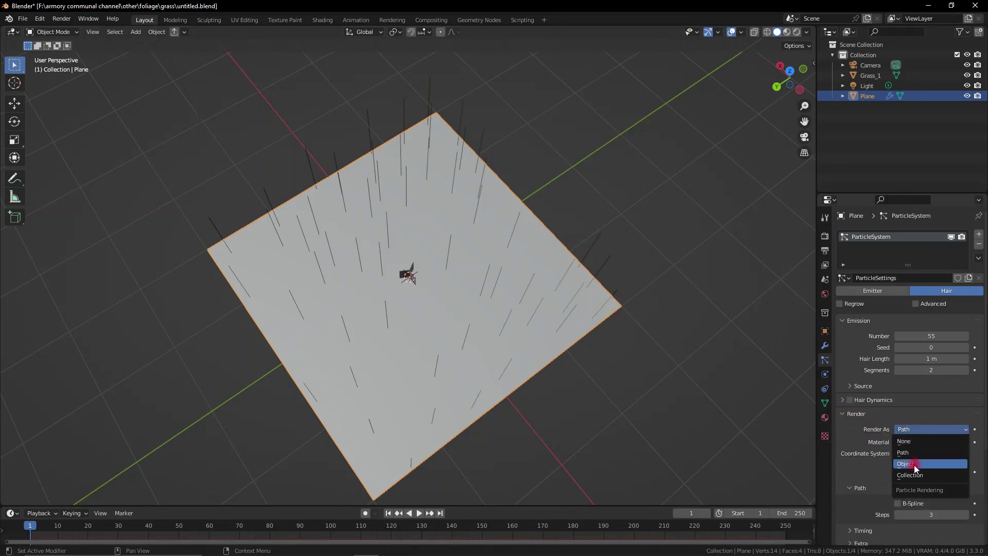
click(914, 464)
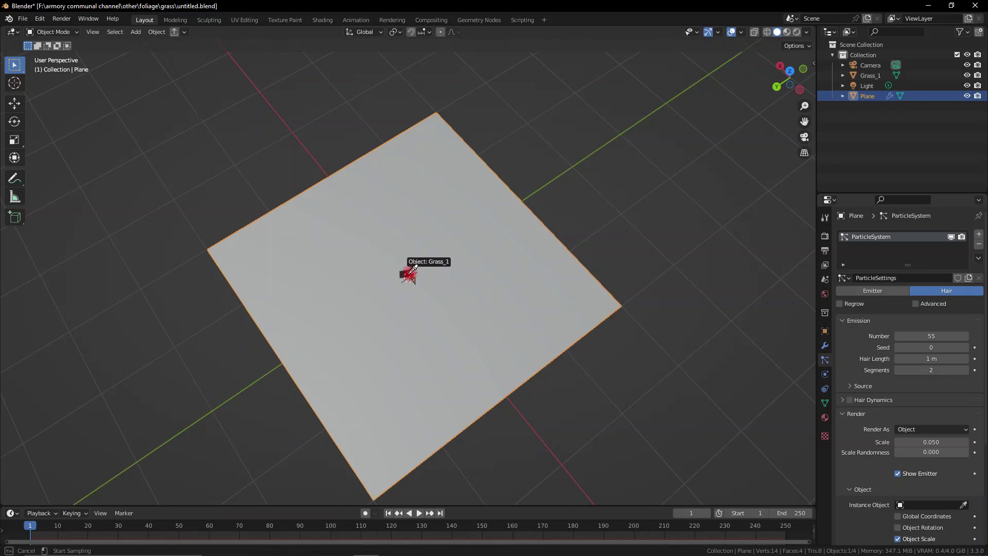
Step: Set the particle render scale to 1
middle_drag(479, 323, 395, 272)
scroll(418, 276, up, 4)
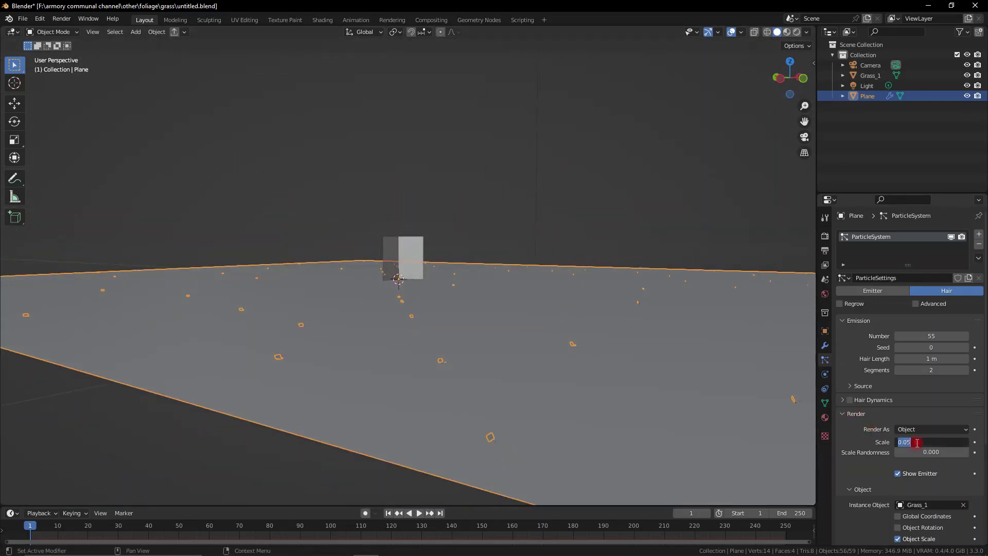
key(Return)
Step: Enable Object Rotation for the Grass_1 instances
scroll(515, 276, down, 2)
middle_drag(497, 263, 607, 292)
scroll(885, 454, down, 2)
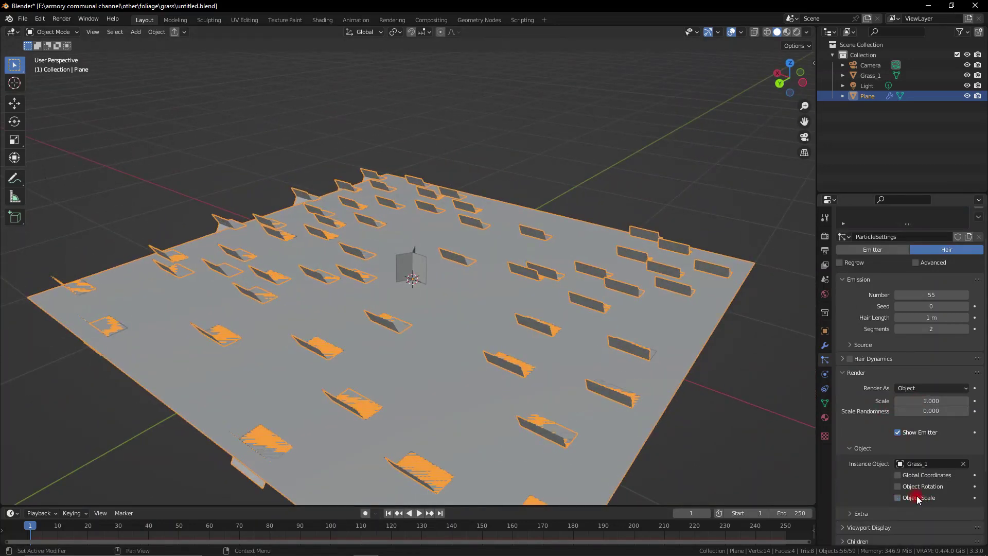
click(897, 486)
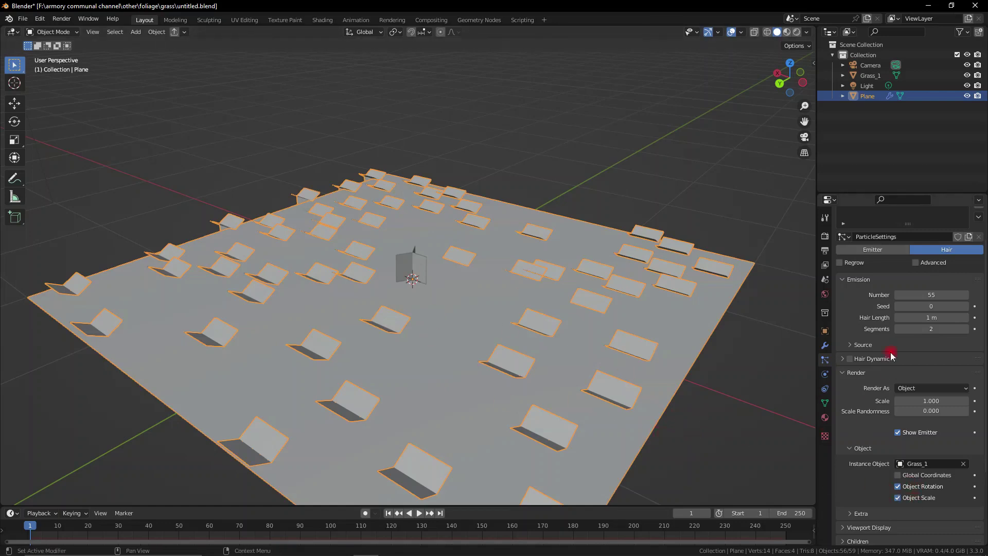
Step: Enable the advanced hair settings and particle rotation on the ground plane, with the orientation axis set to None
click(915, 262)
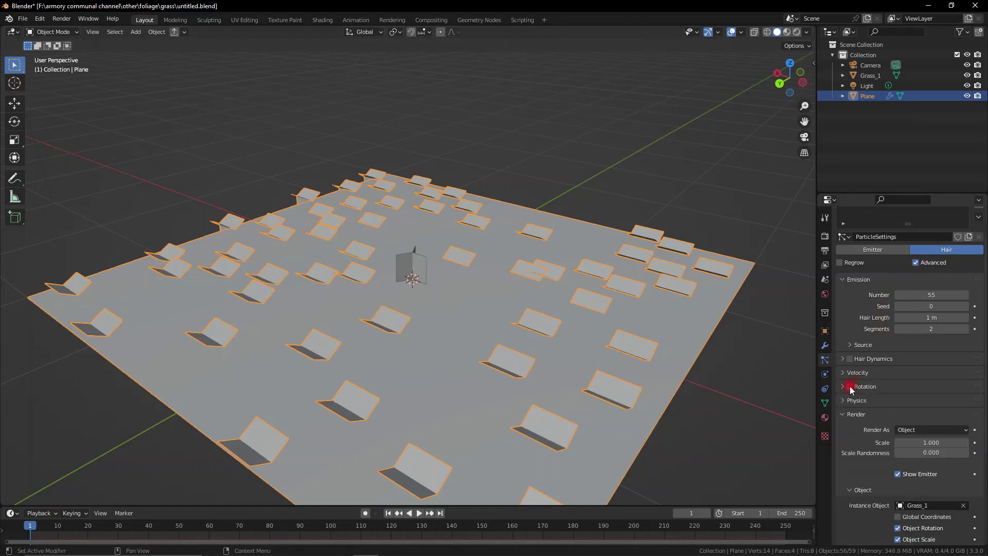
click(850, 387)
click(864, 387)
click(907, 402)
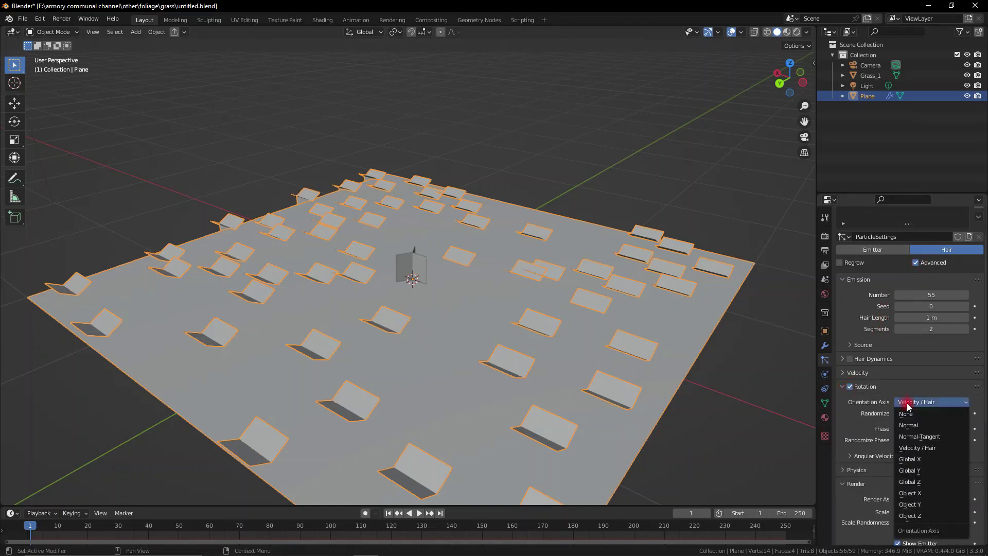
click(937, 416)
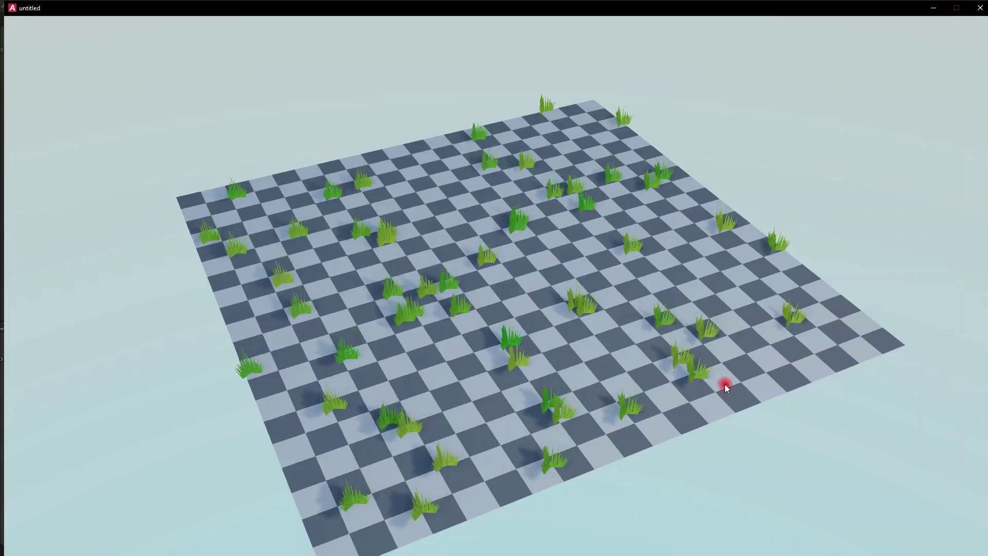
Step: Examine the scattered grass from afar and up close in the running Armory scene, then close the player
drag(724, 384, 737, 350)
key(w)
key(s)
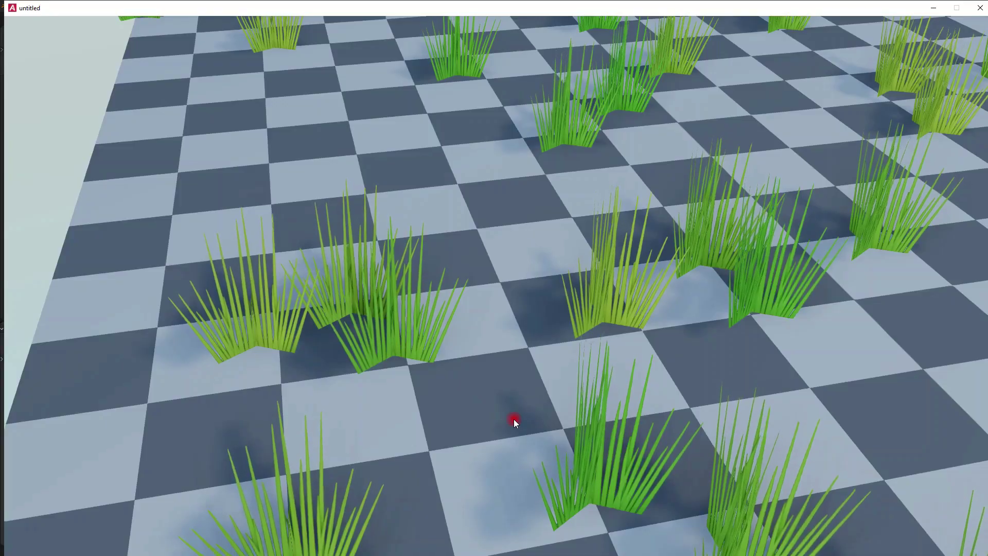
drag(513, 418, 523, 418)
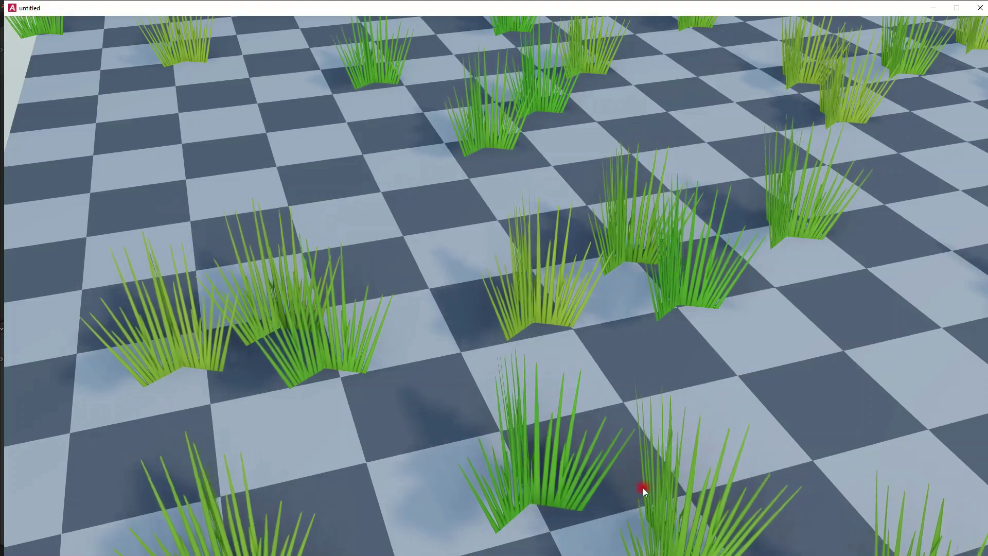
key(Escape)
Step: Add an Object Info node to the Grass material and multiply its Random output by 6 with a Math node
scroll(355, 465, up, 2)
key(shift+a)
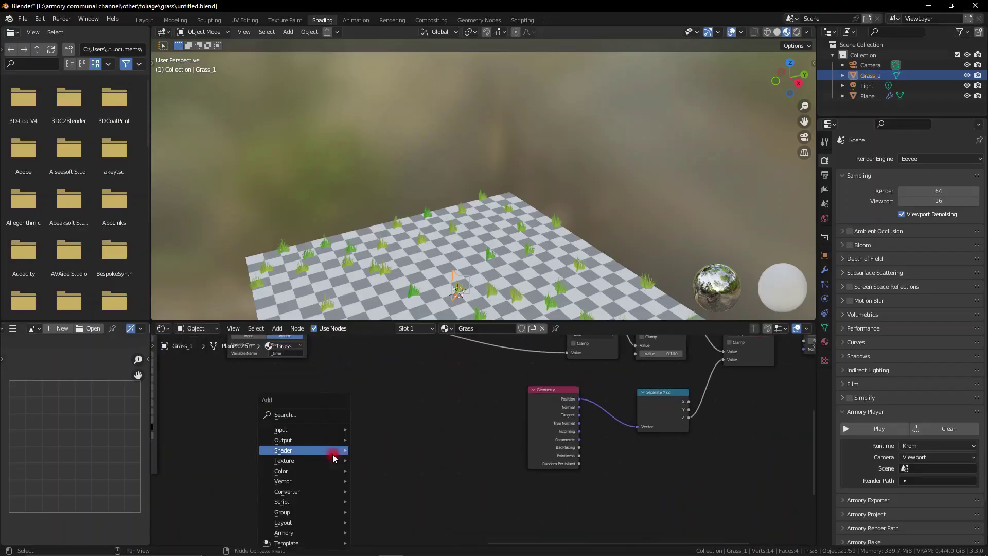
text(object)
key(Return)
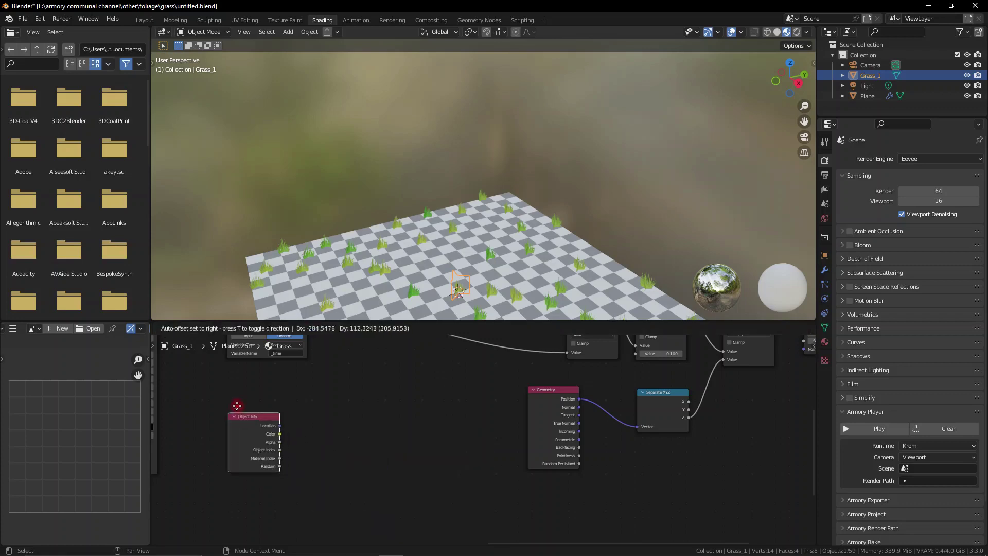
click(218, 394)
key(shift+a)
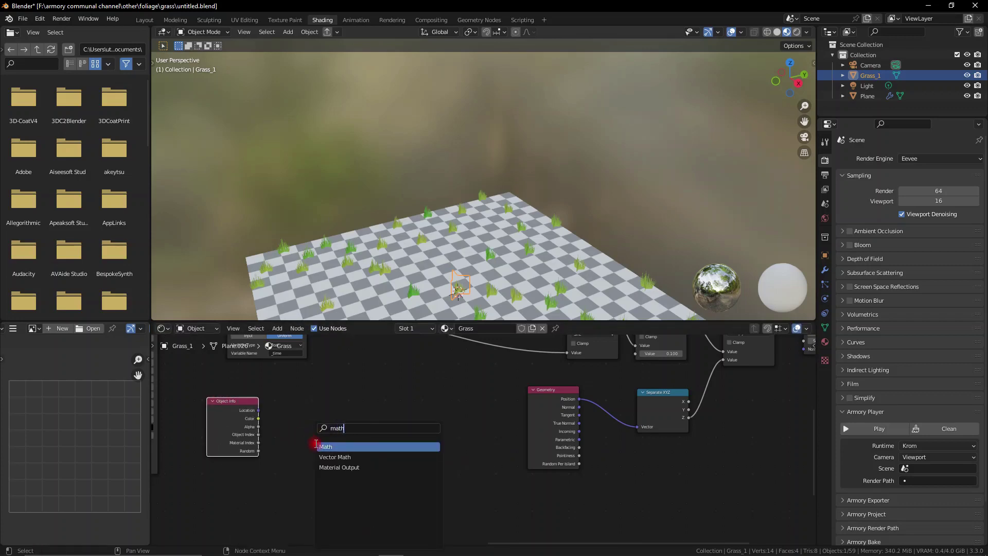
key(Return)
click(323, 450)
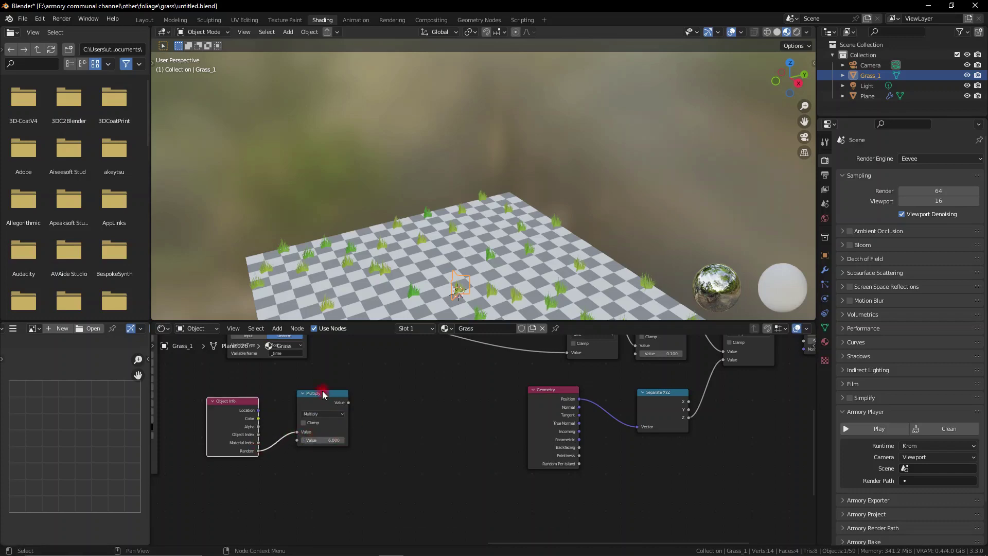
Step: Insert an Add math node that sums the Shader Data Float and the multiplied random value, and feed it into the Sine node
drag(323, 394, 320, 405)
click(413, 358)
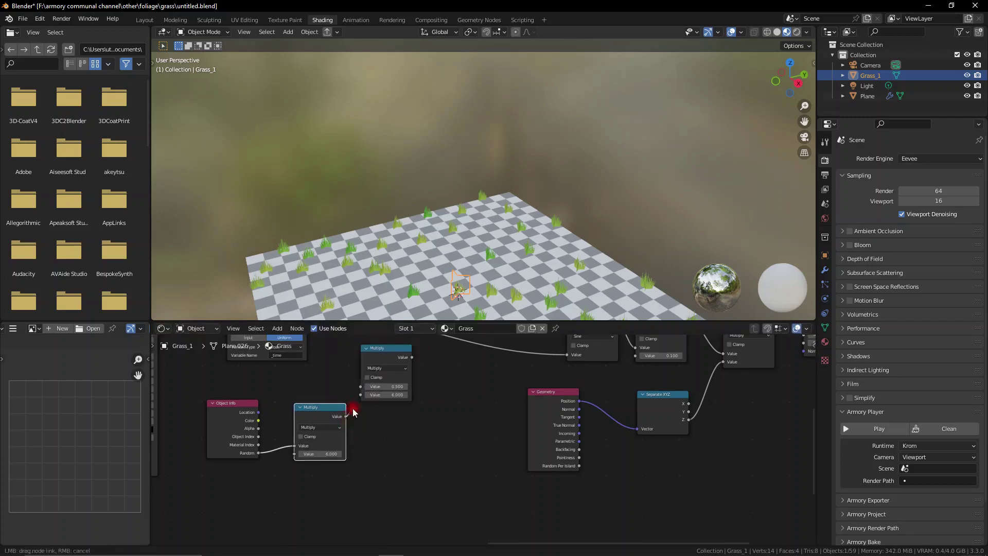
click(386, 370)
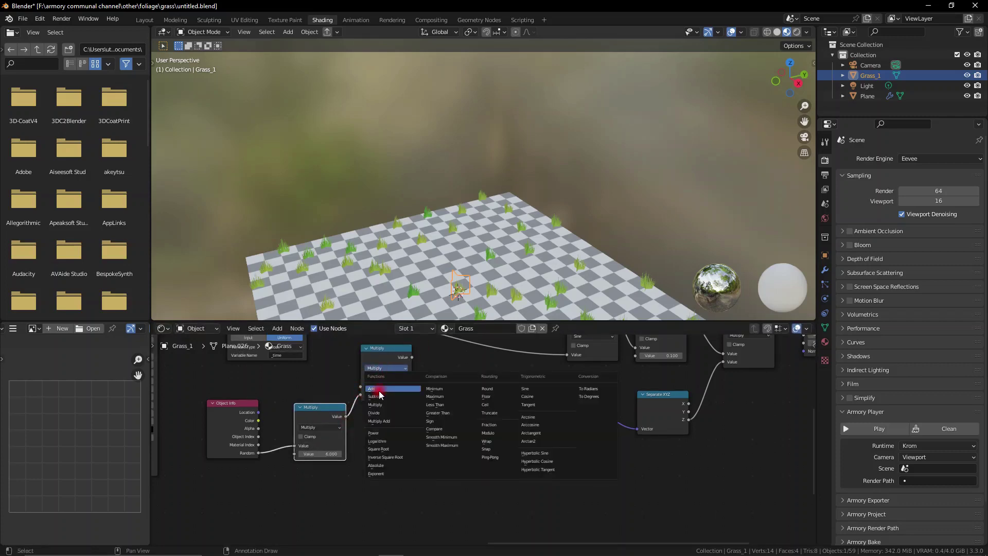
click(379, 394)
middle_drag(441, 407, 404, 480)
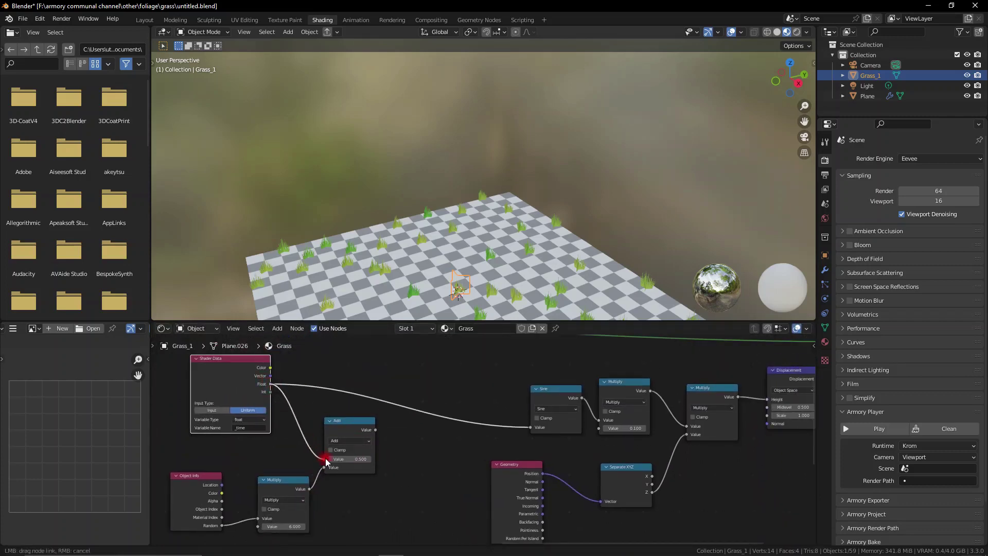
drag(532, 430, 532, 429)
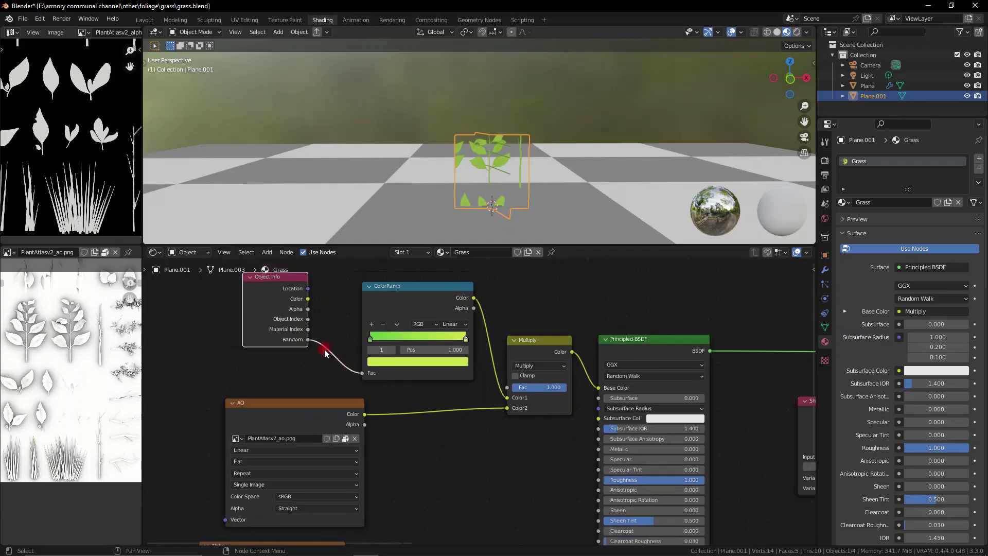
scroll(529, 180, up, 7)
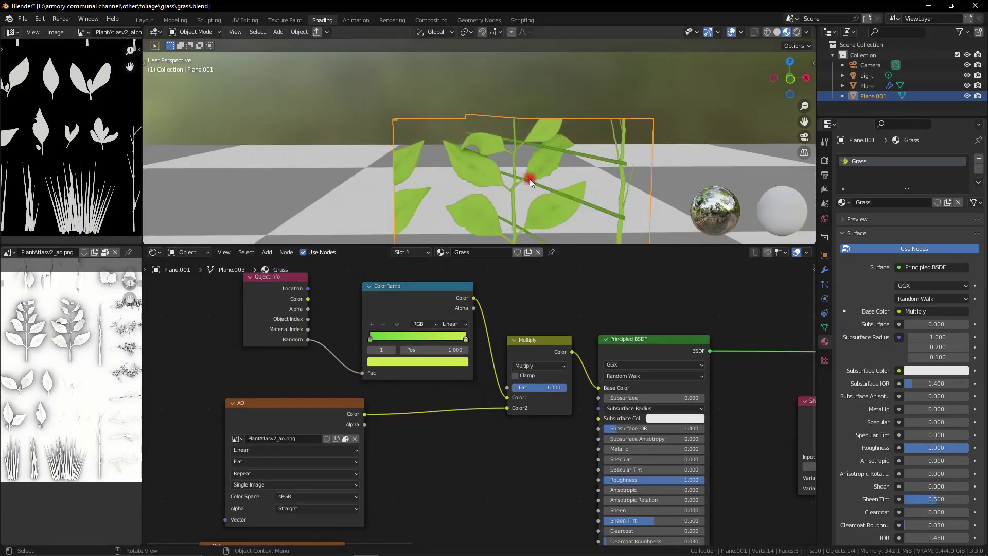
shift+middle_drag(529, 181, 493, 104)
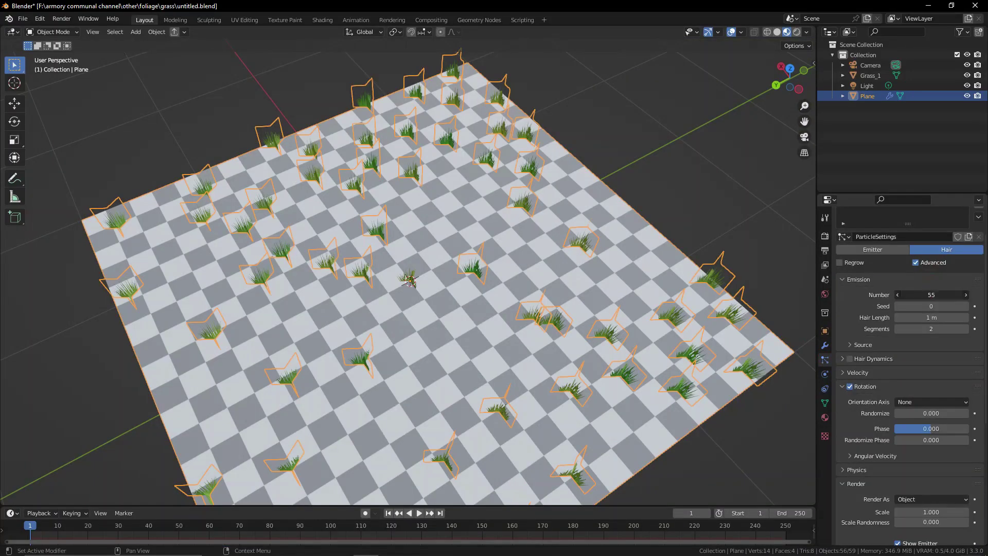
Step: Increase the number of hair particles on the ground plane for denser grass and inspect the grass in the Armory player
drag(930, 294, 985, 294)
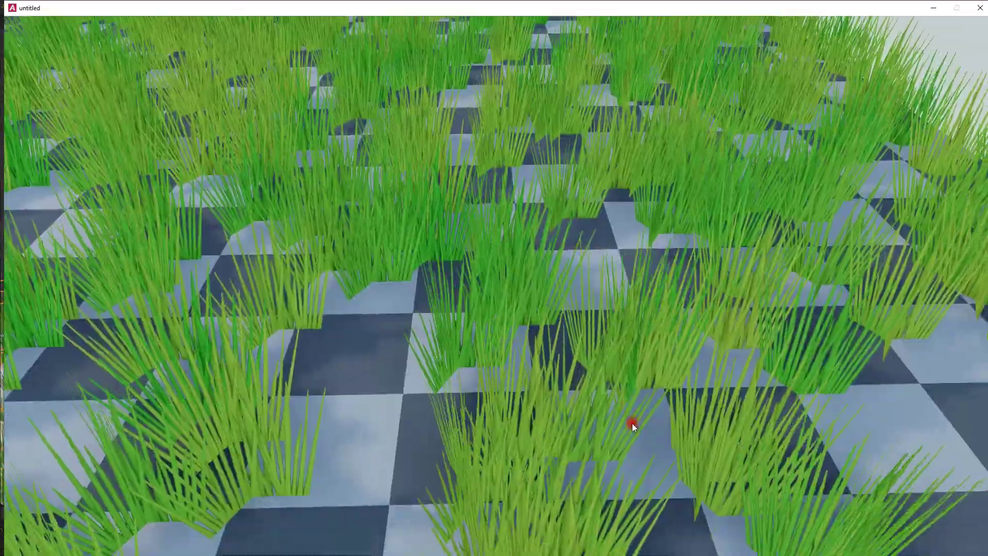
drag(632, 423, 610, 384)
key(w)
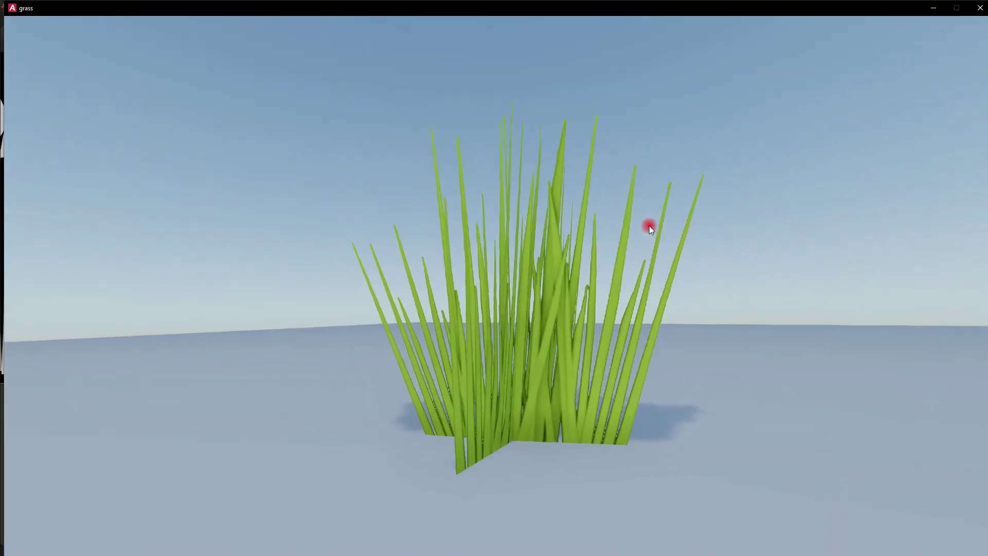
drag(650, 225, 699, 224)
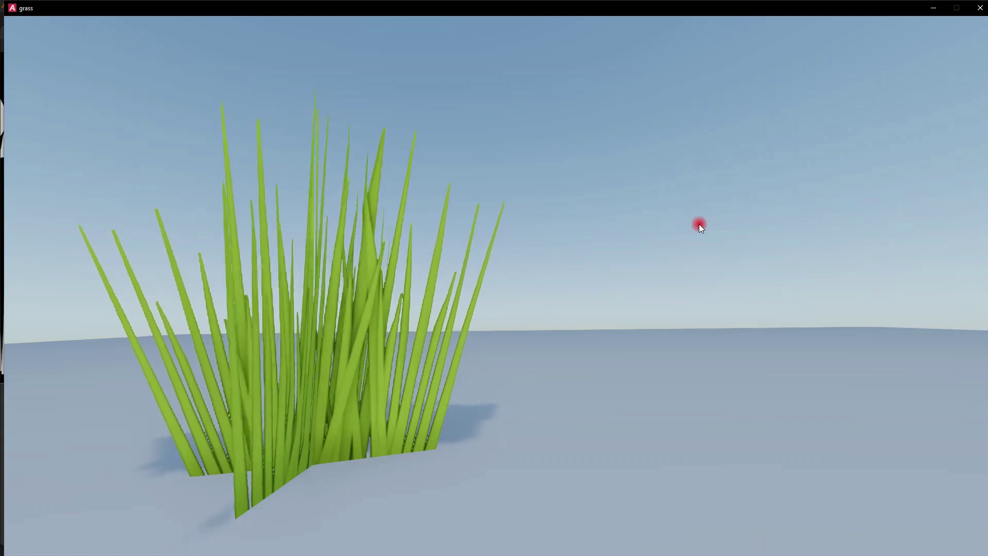